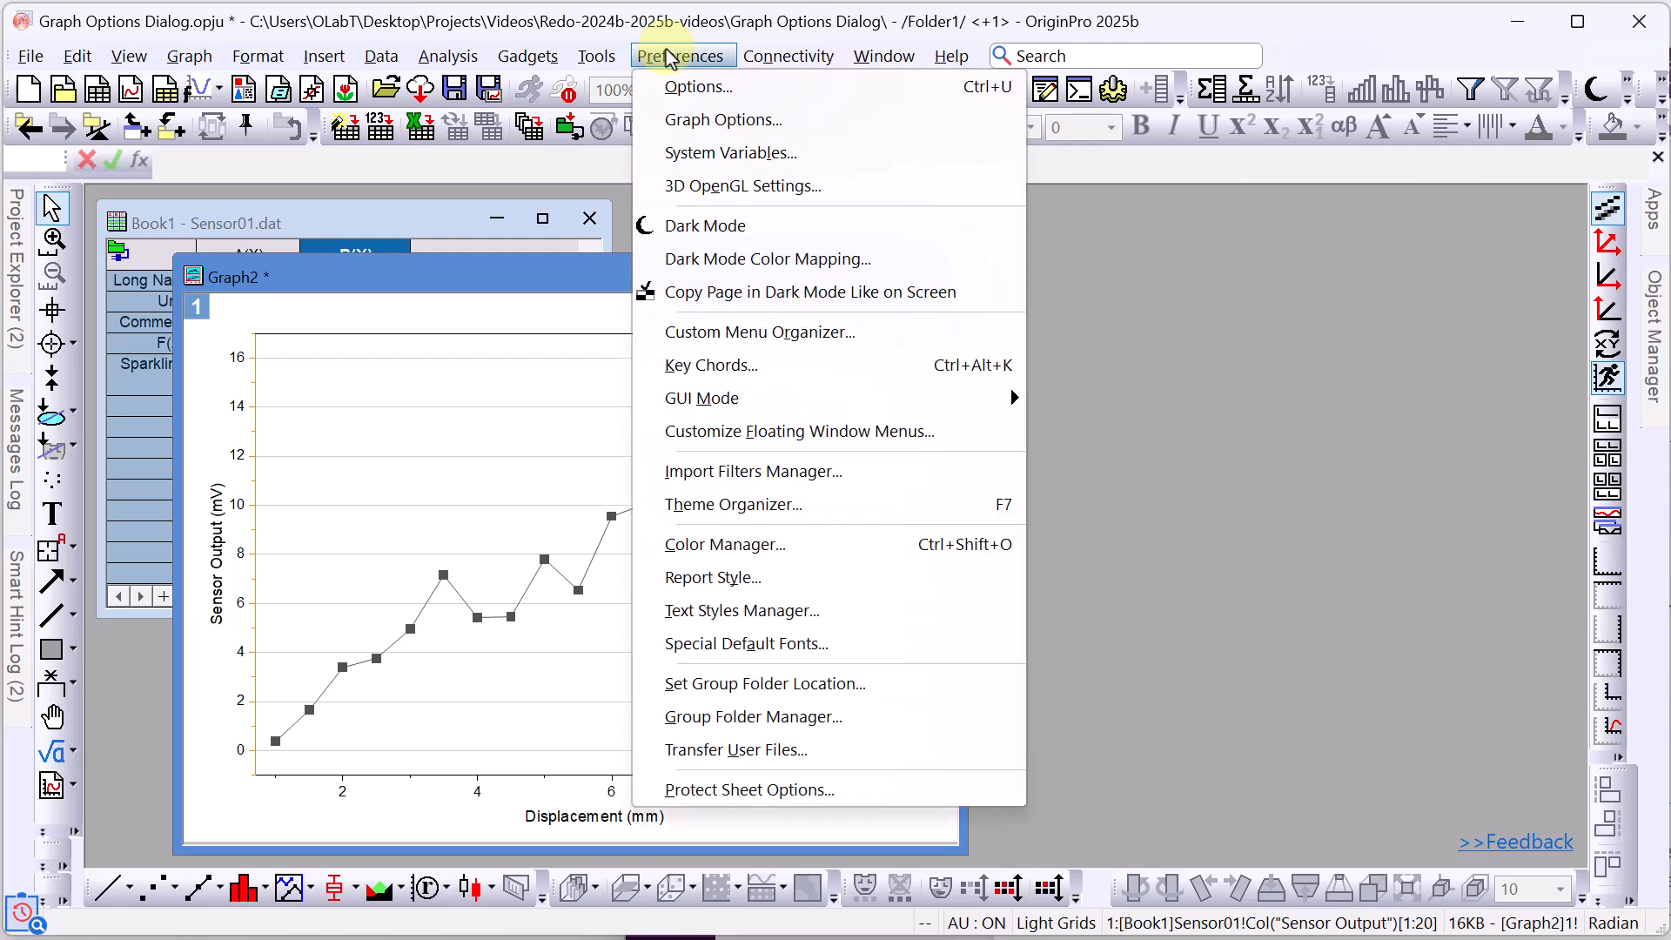
In Graph Options' Axes tab, turn off X and Y minor gridlines and turn on X major gridlines.
click(707, 122)
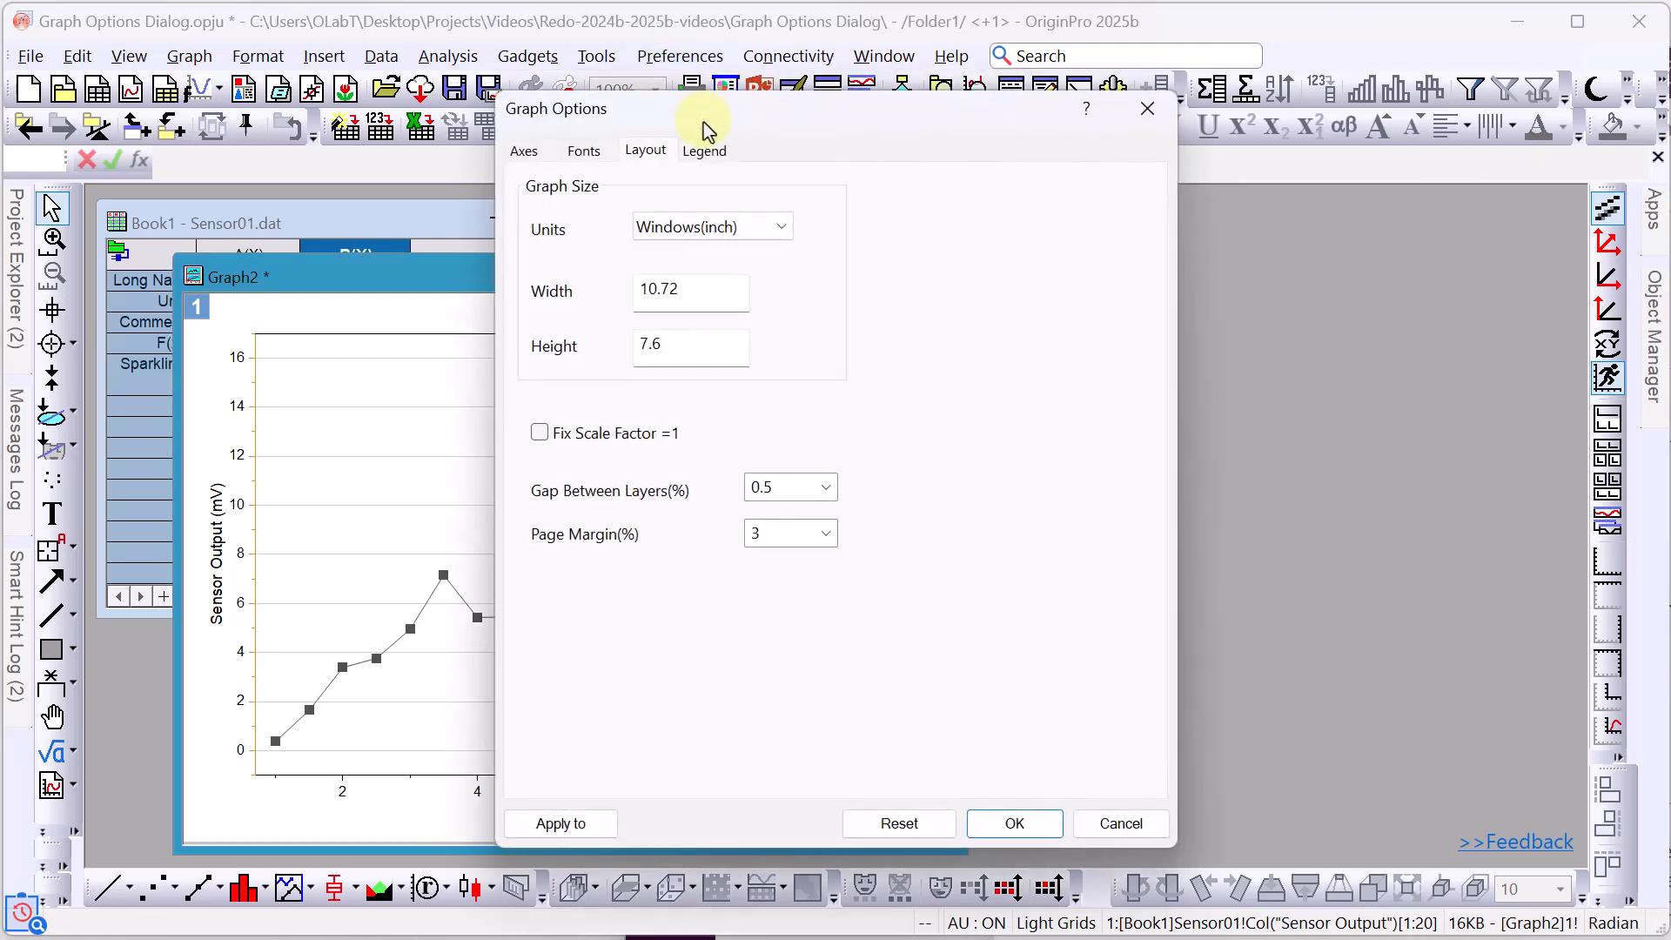
drag(731, 120, 663, 81)
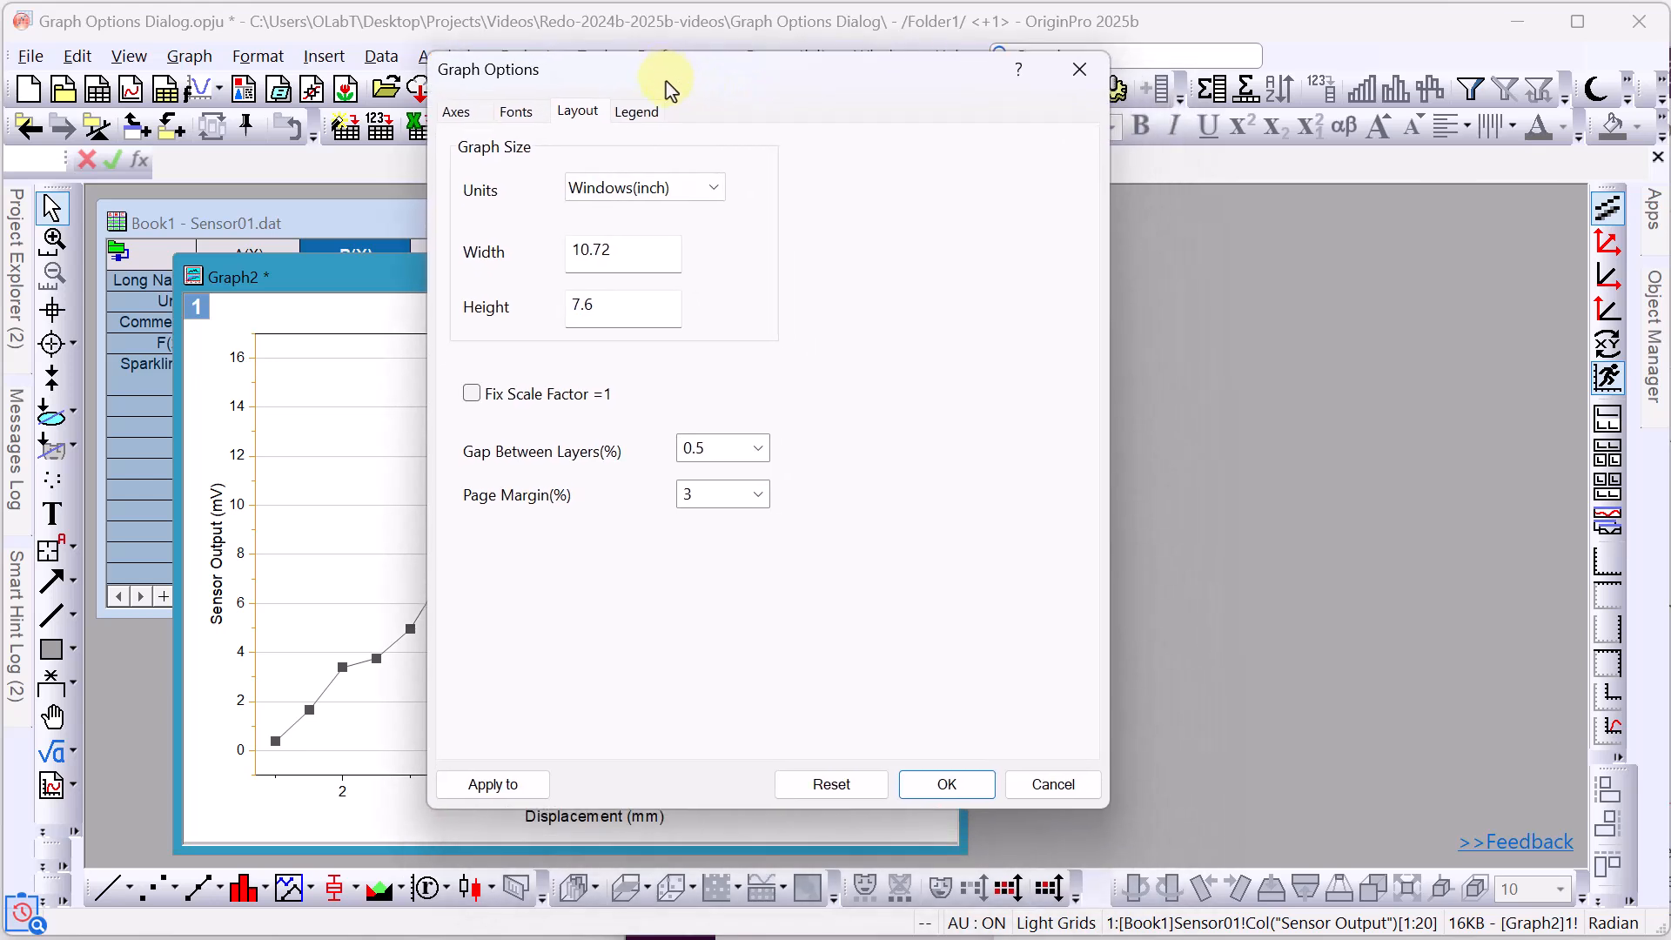
click(454, 115)
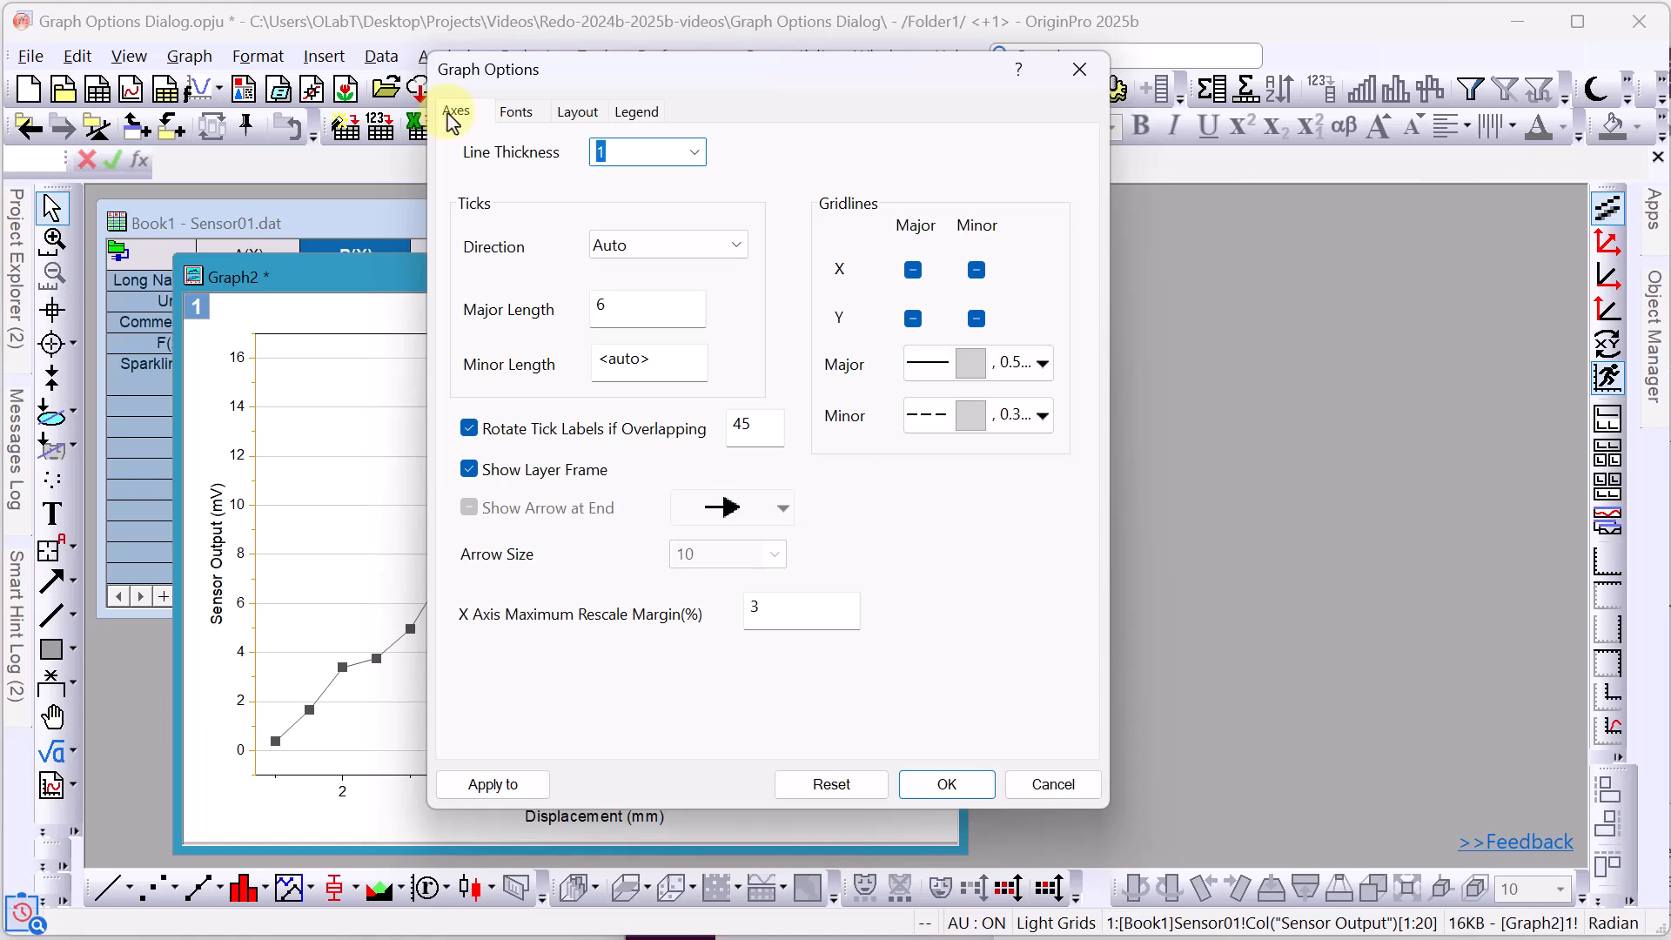
click(977, 271)
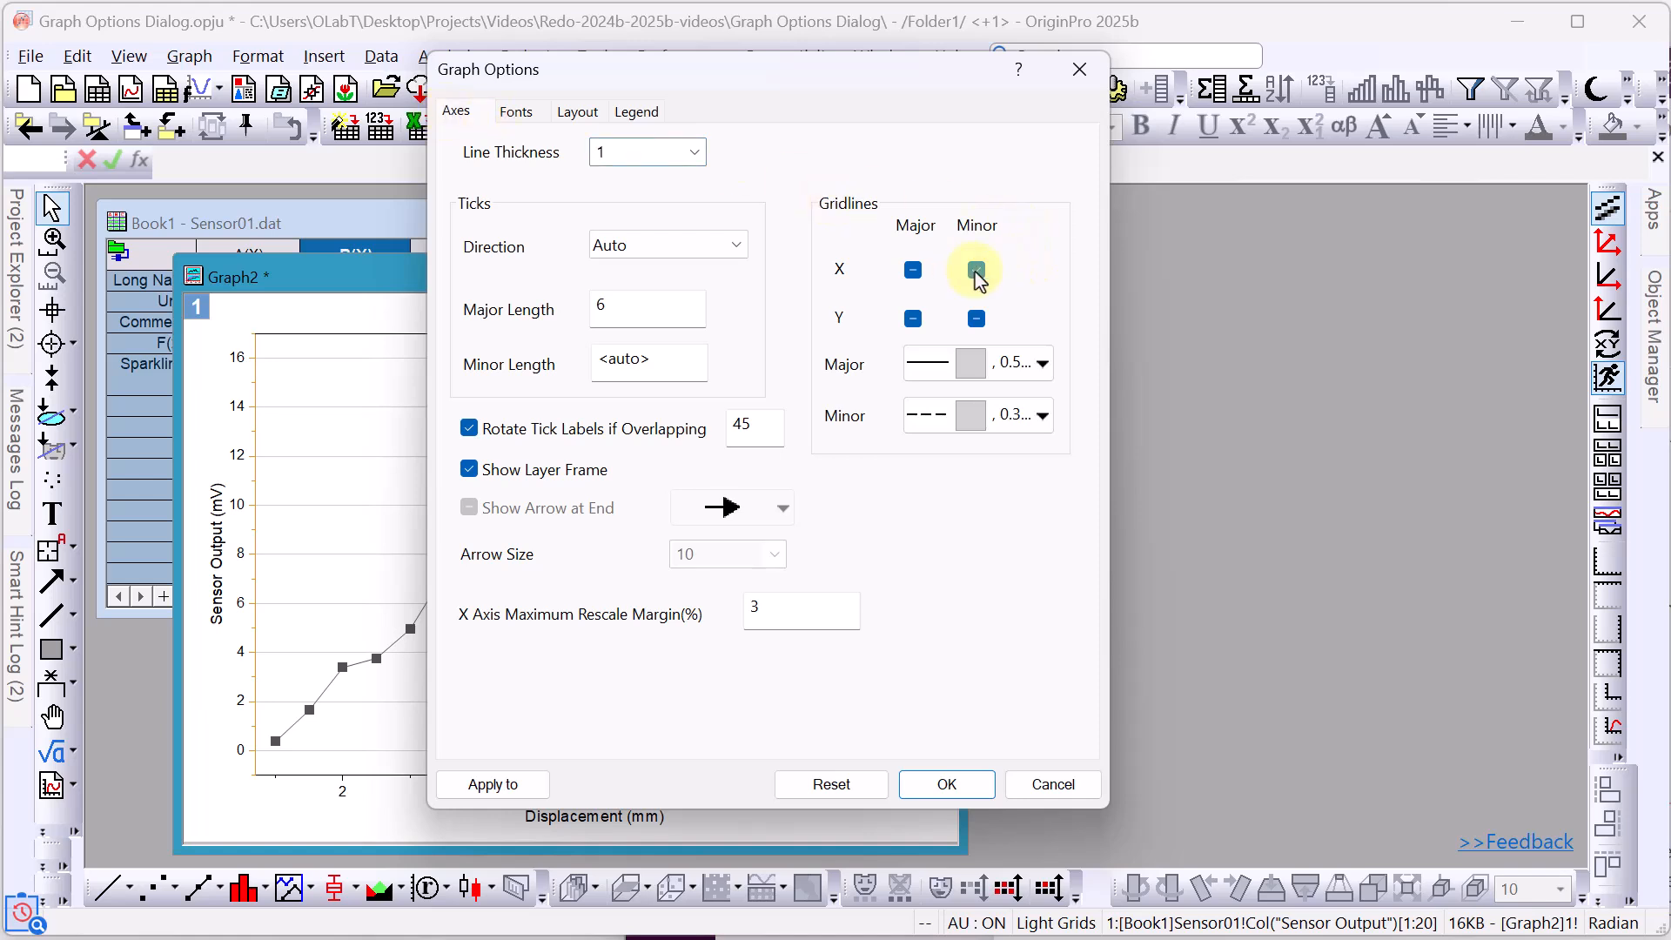
click(977, 320)
click(913, 271)
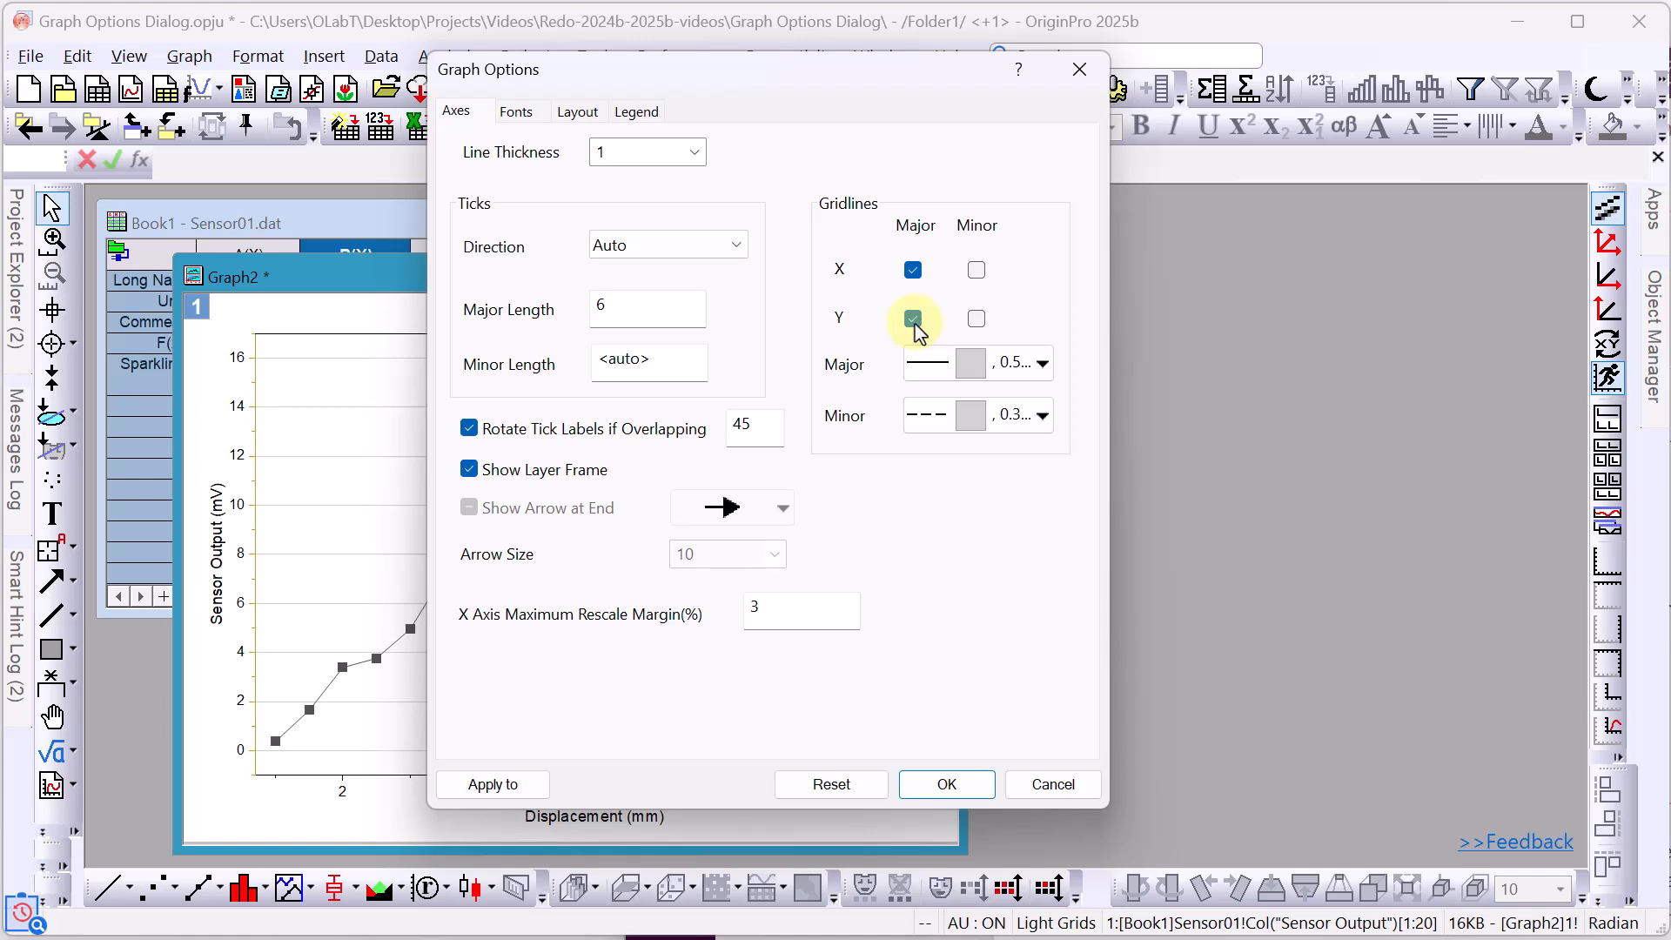
Set tick direction to In and select the major tick length to change it to 8.
click(738, 249)
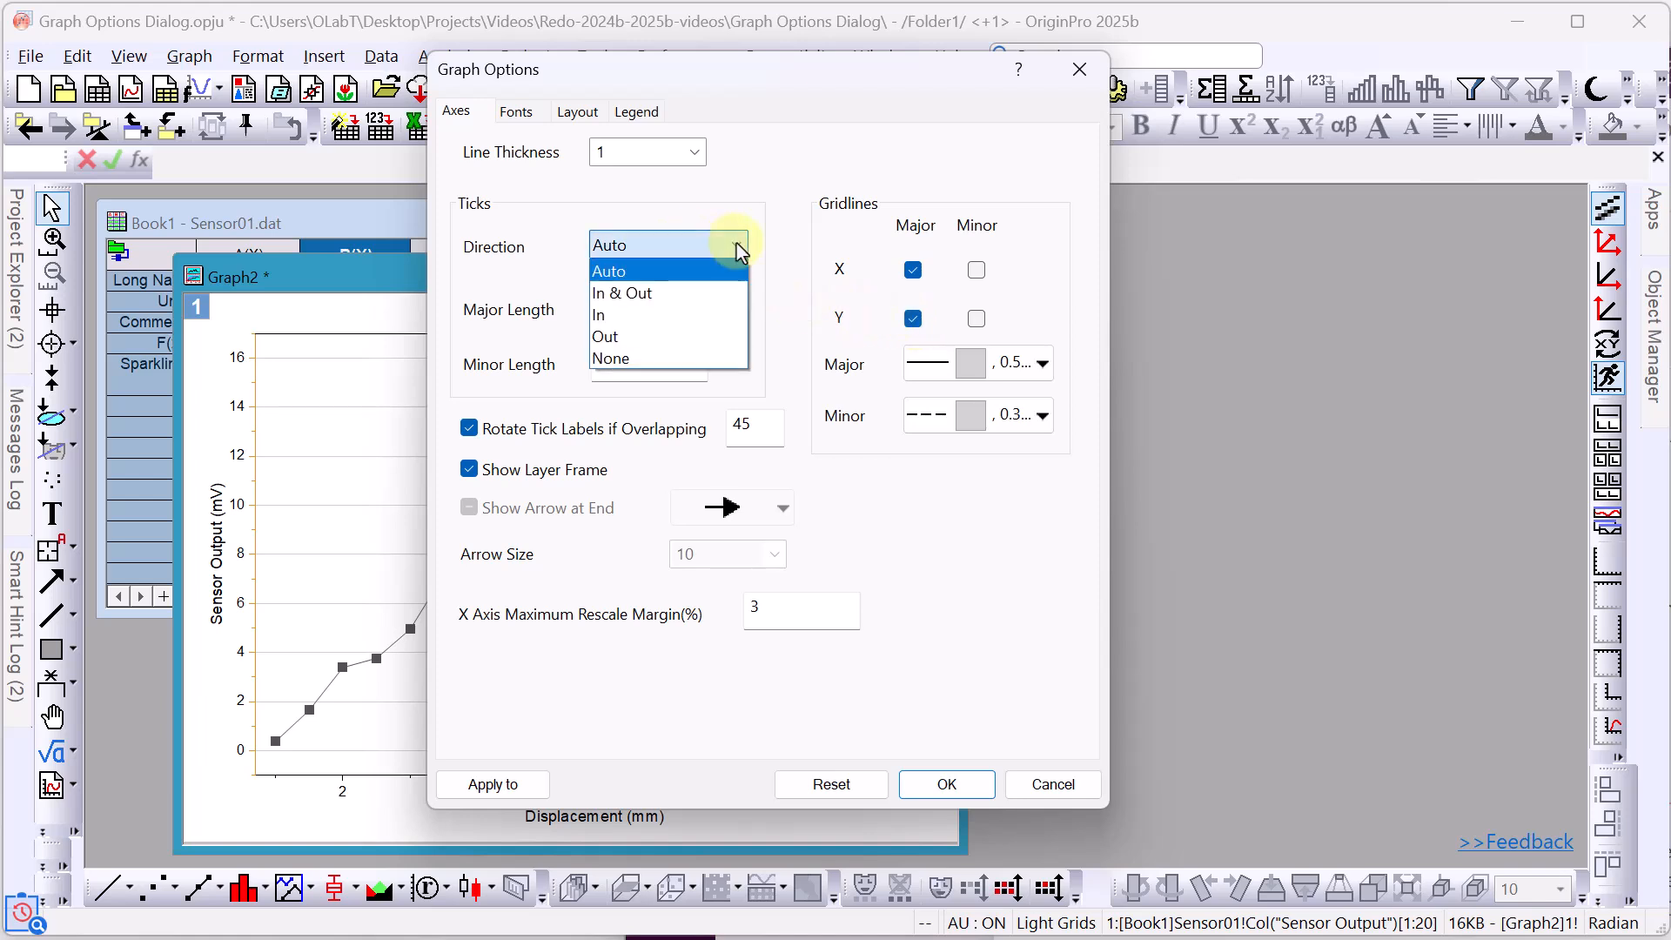
click(687, 315)
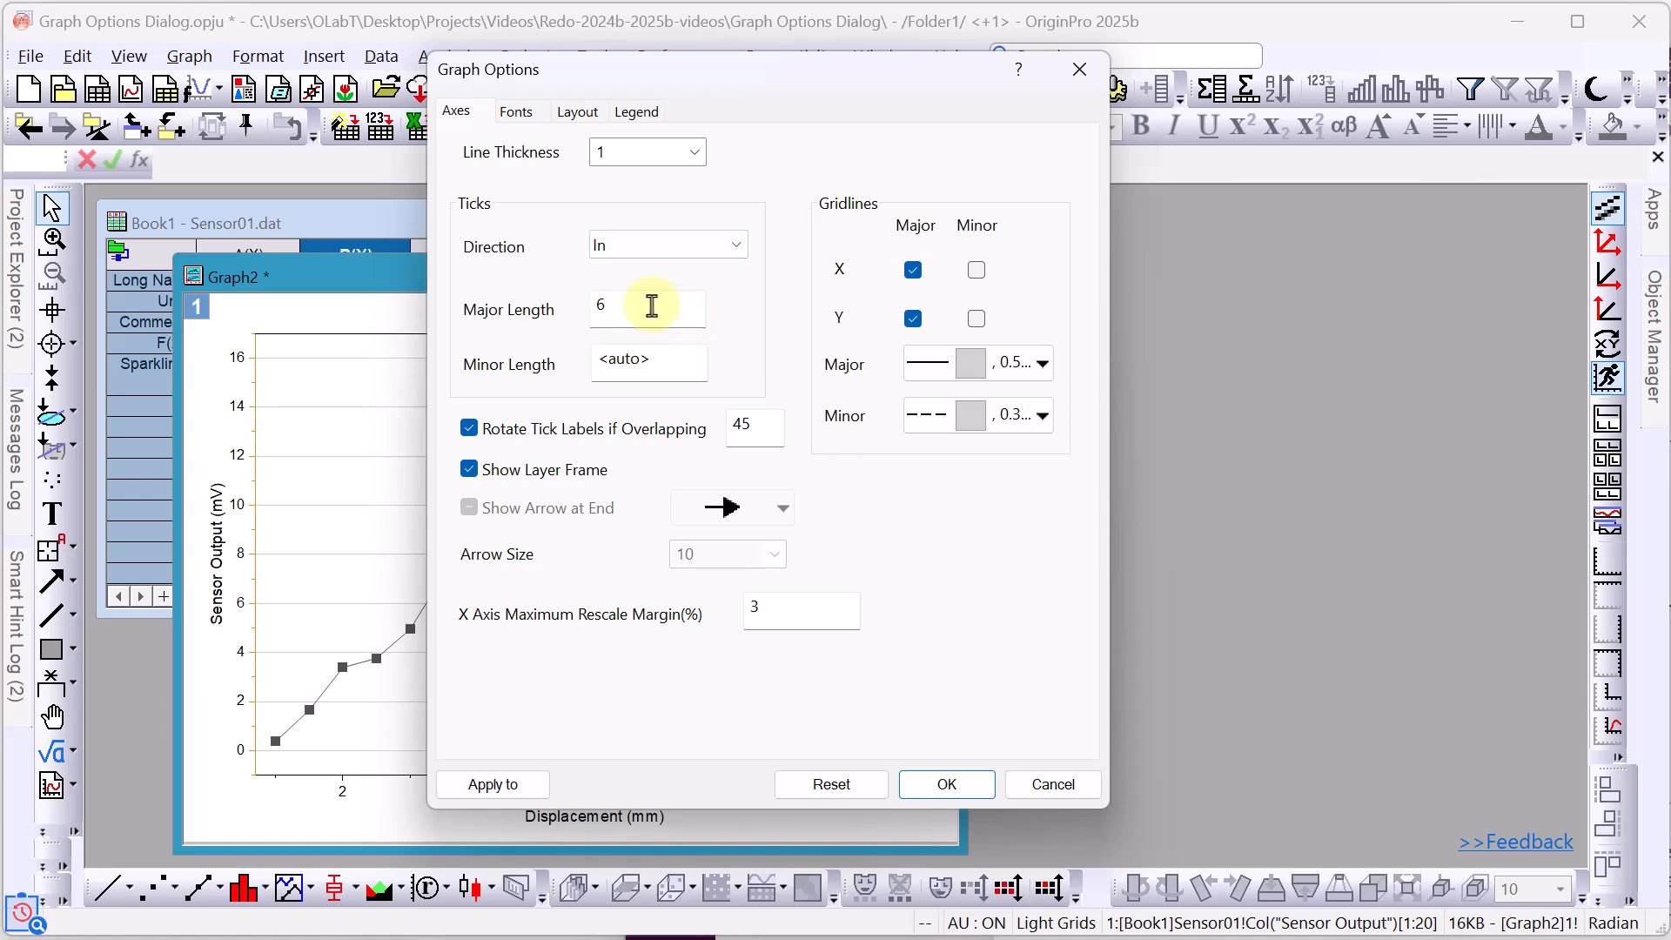
drag(649, 306, 571, 315)
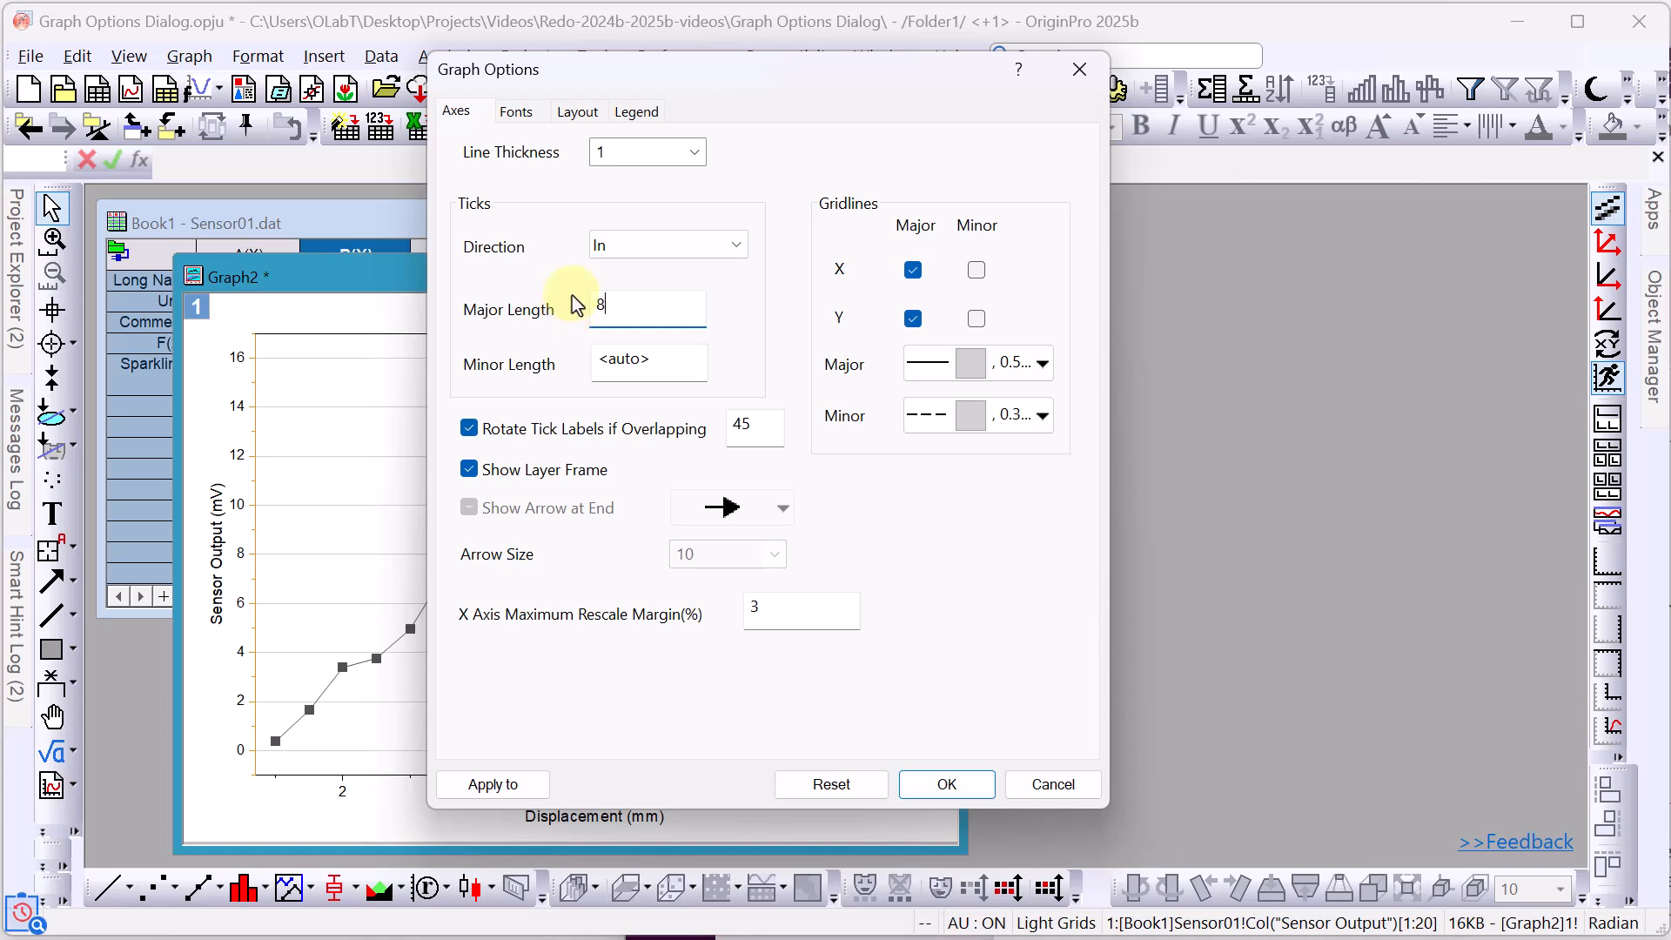
Choose Times New Roman as the graph font and check Fix Scale Factor =1 on the Layout tab.
click(519, 113)
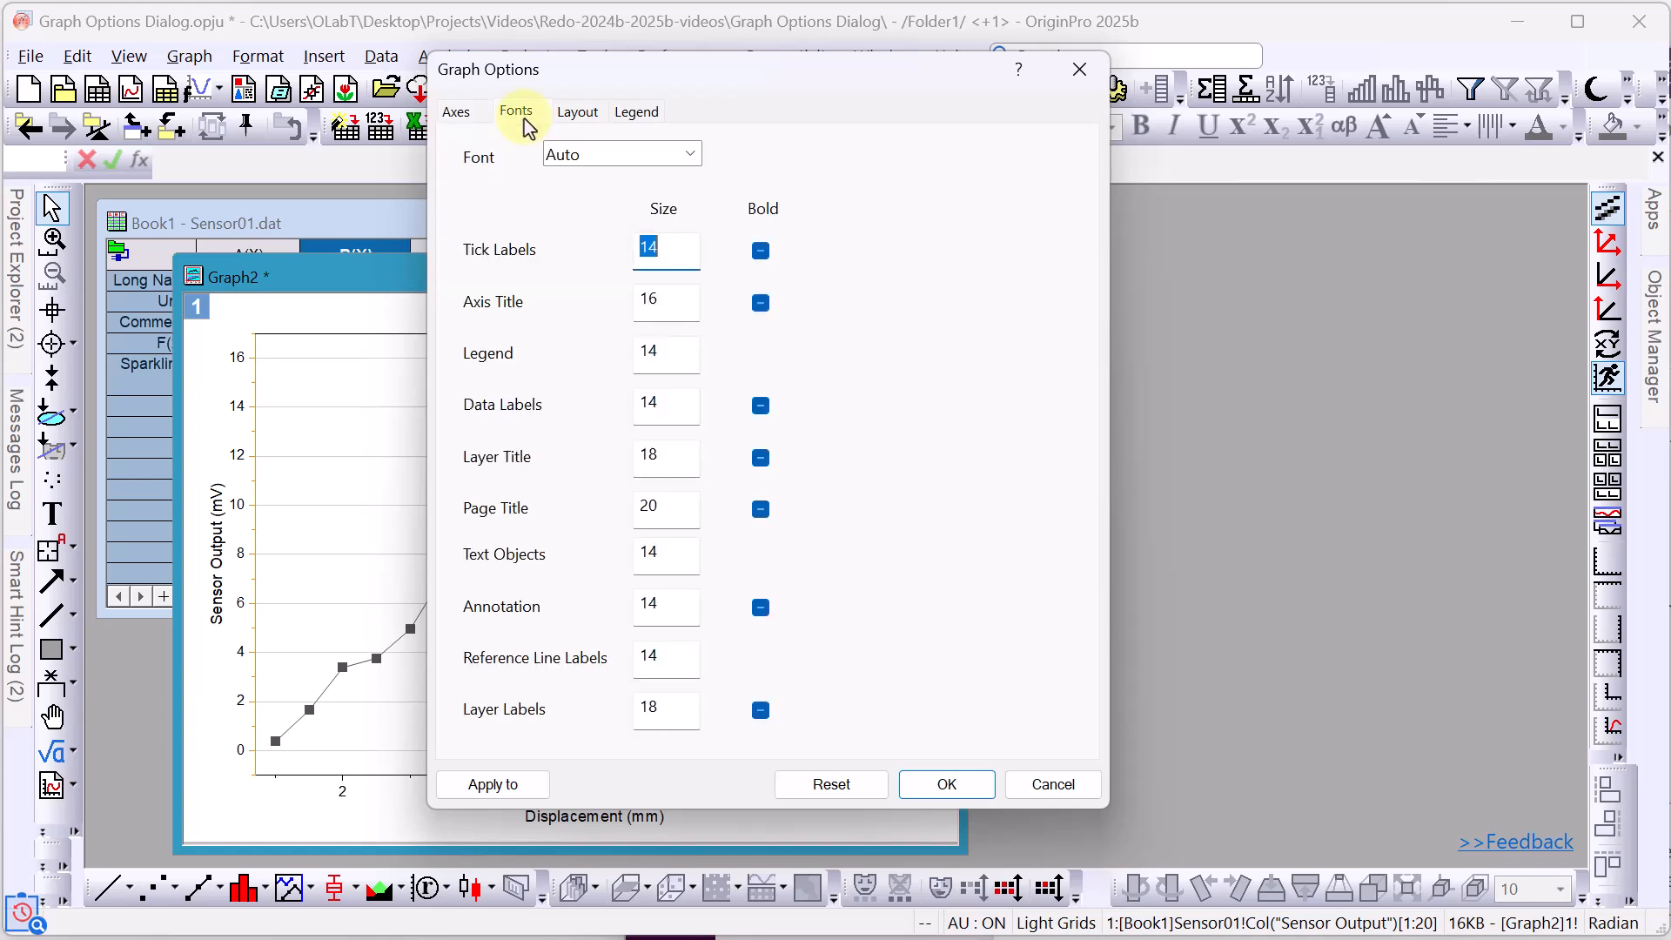
click(690, 157)
scroll(698, 299, up, 4)
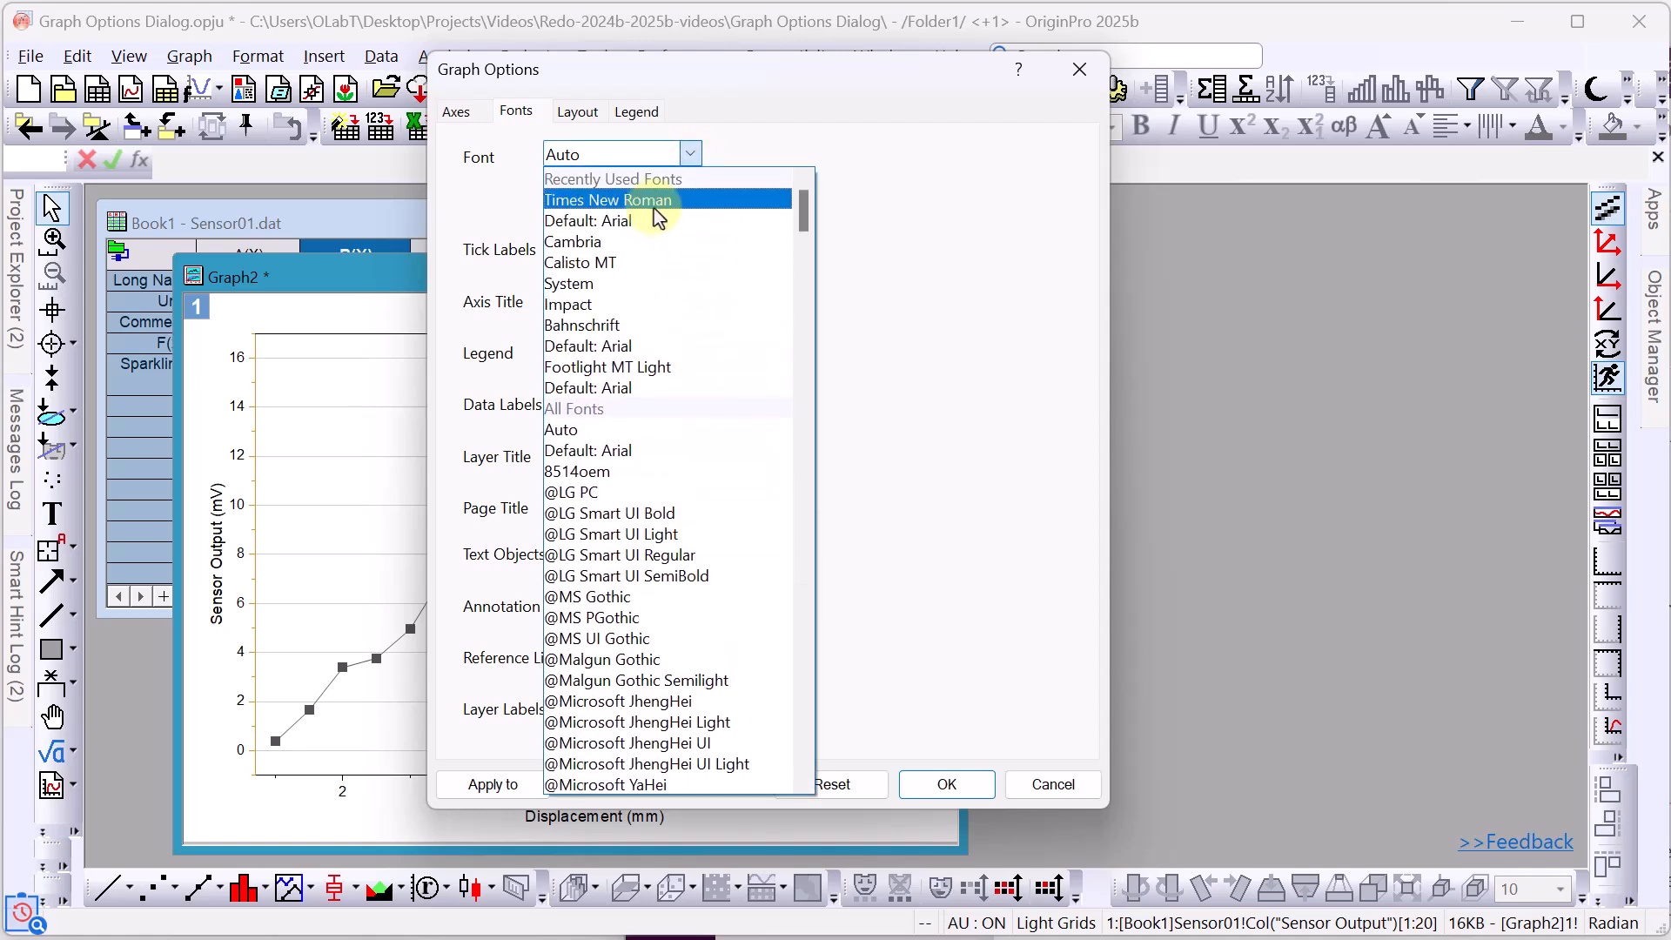
click(654, 205)
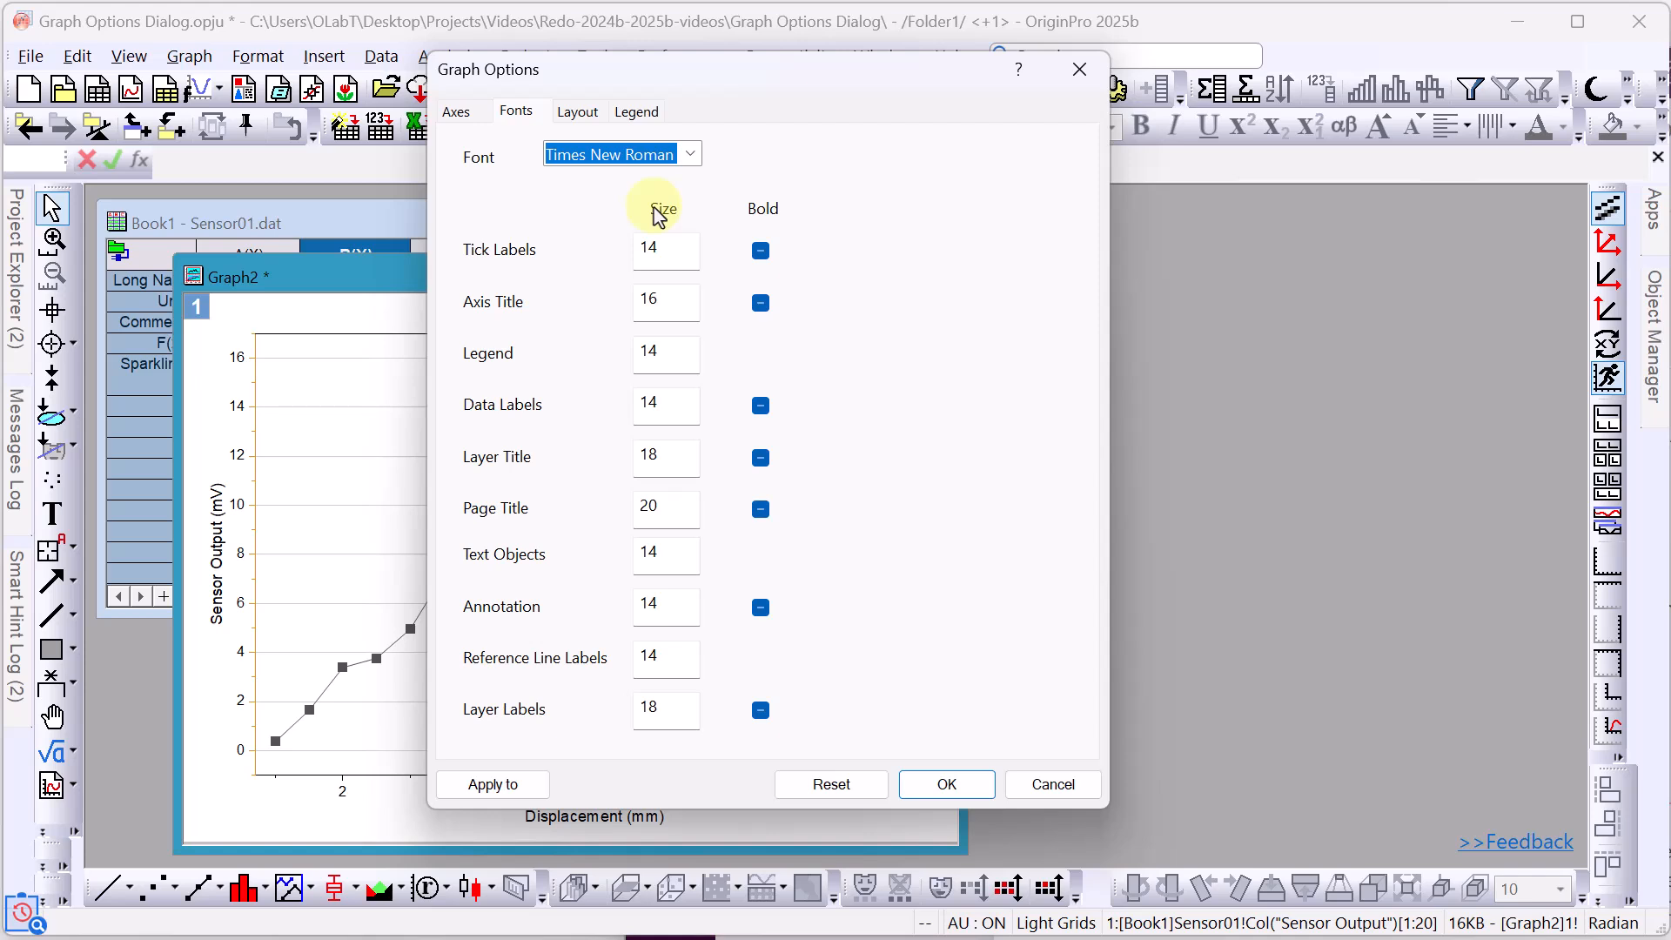
click(579, 112)
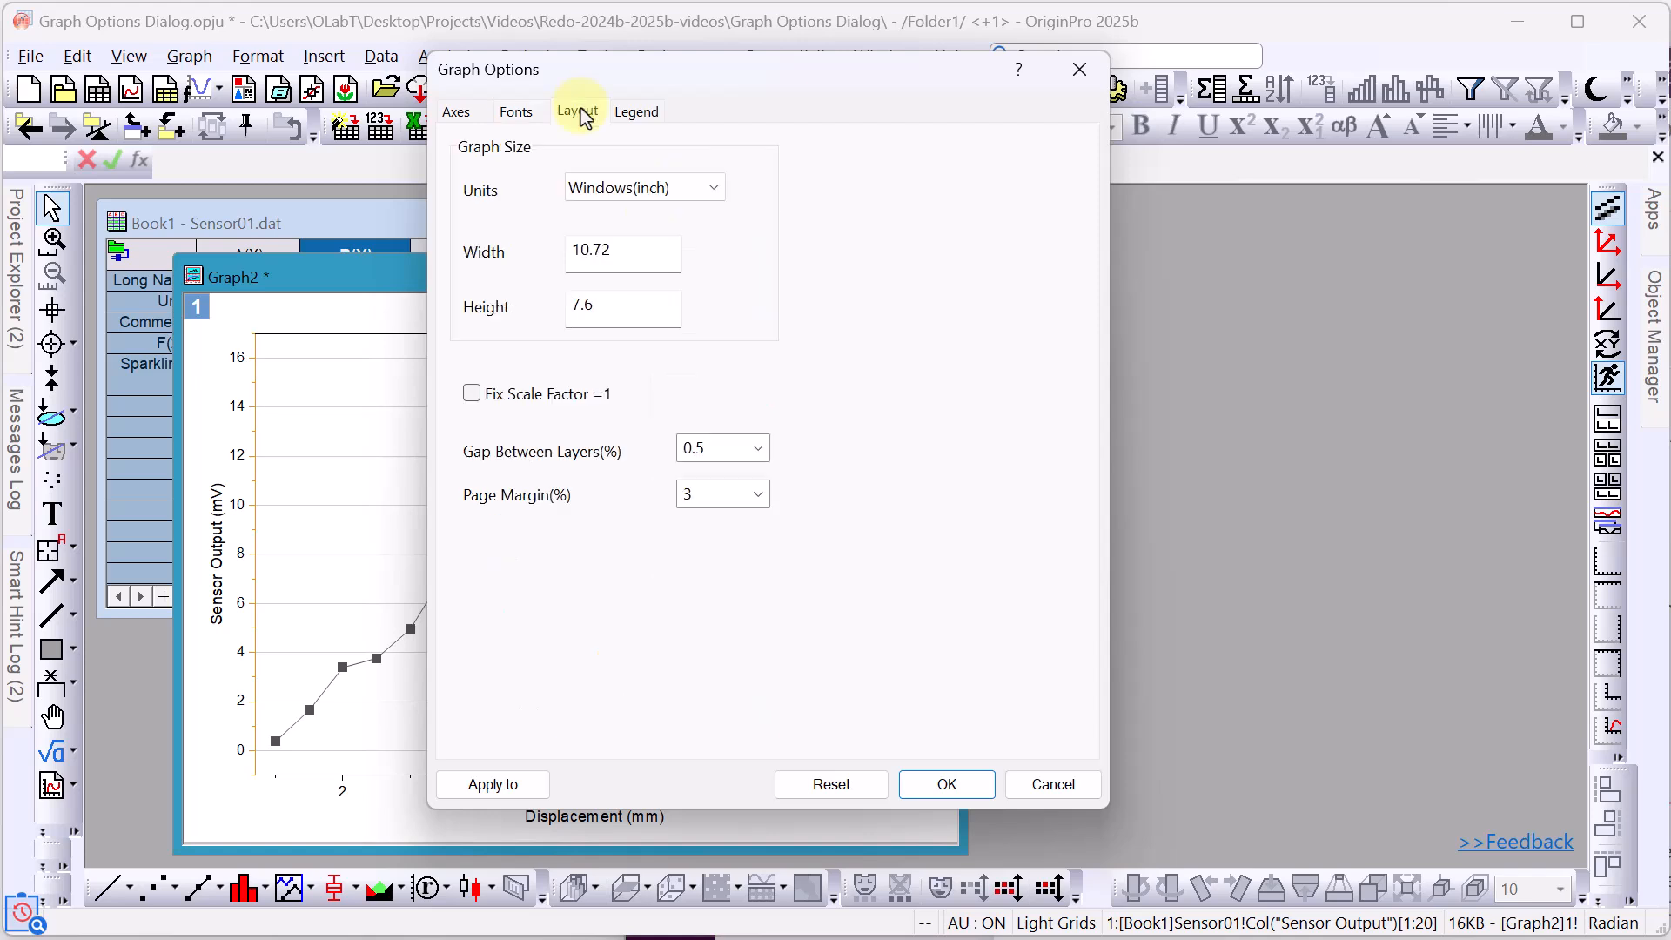
click(475, 396)
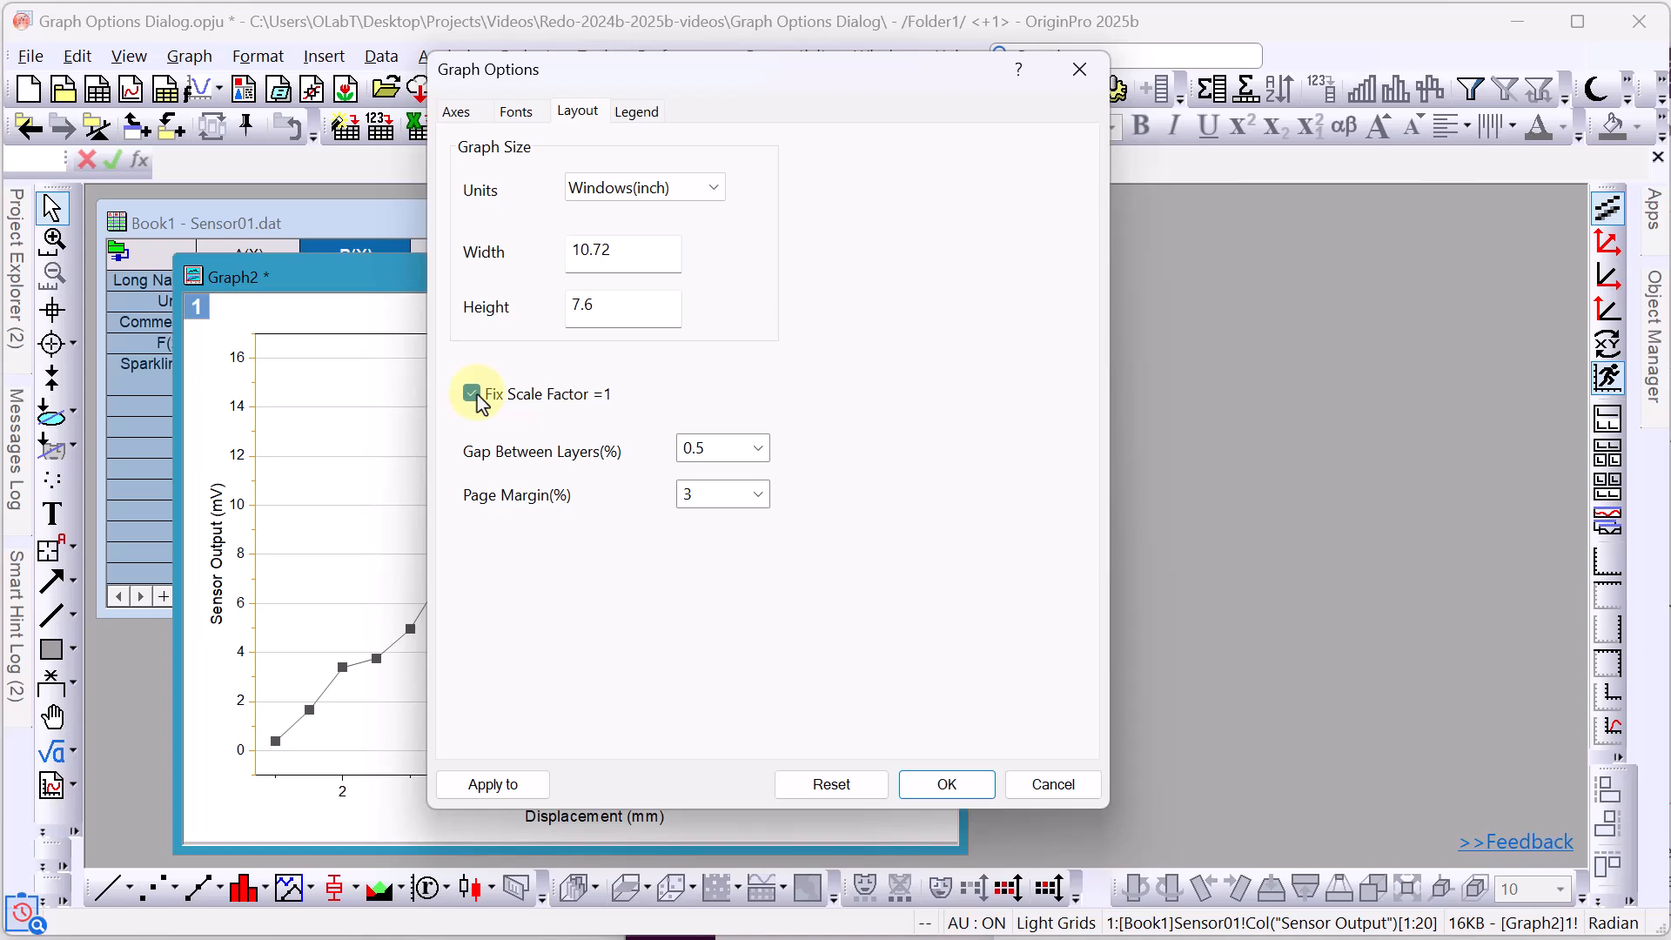
Set the legend Position to Left-Top and confirm Graph Options with OK.
click(646, 119)
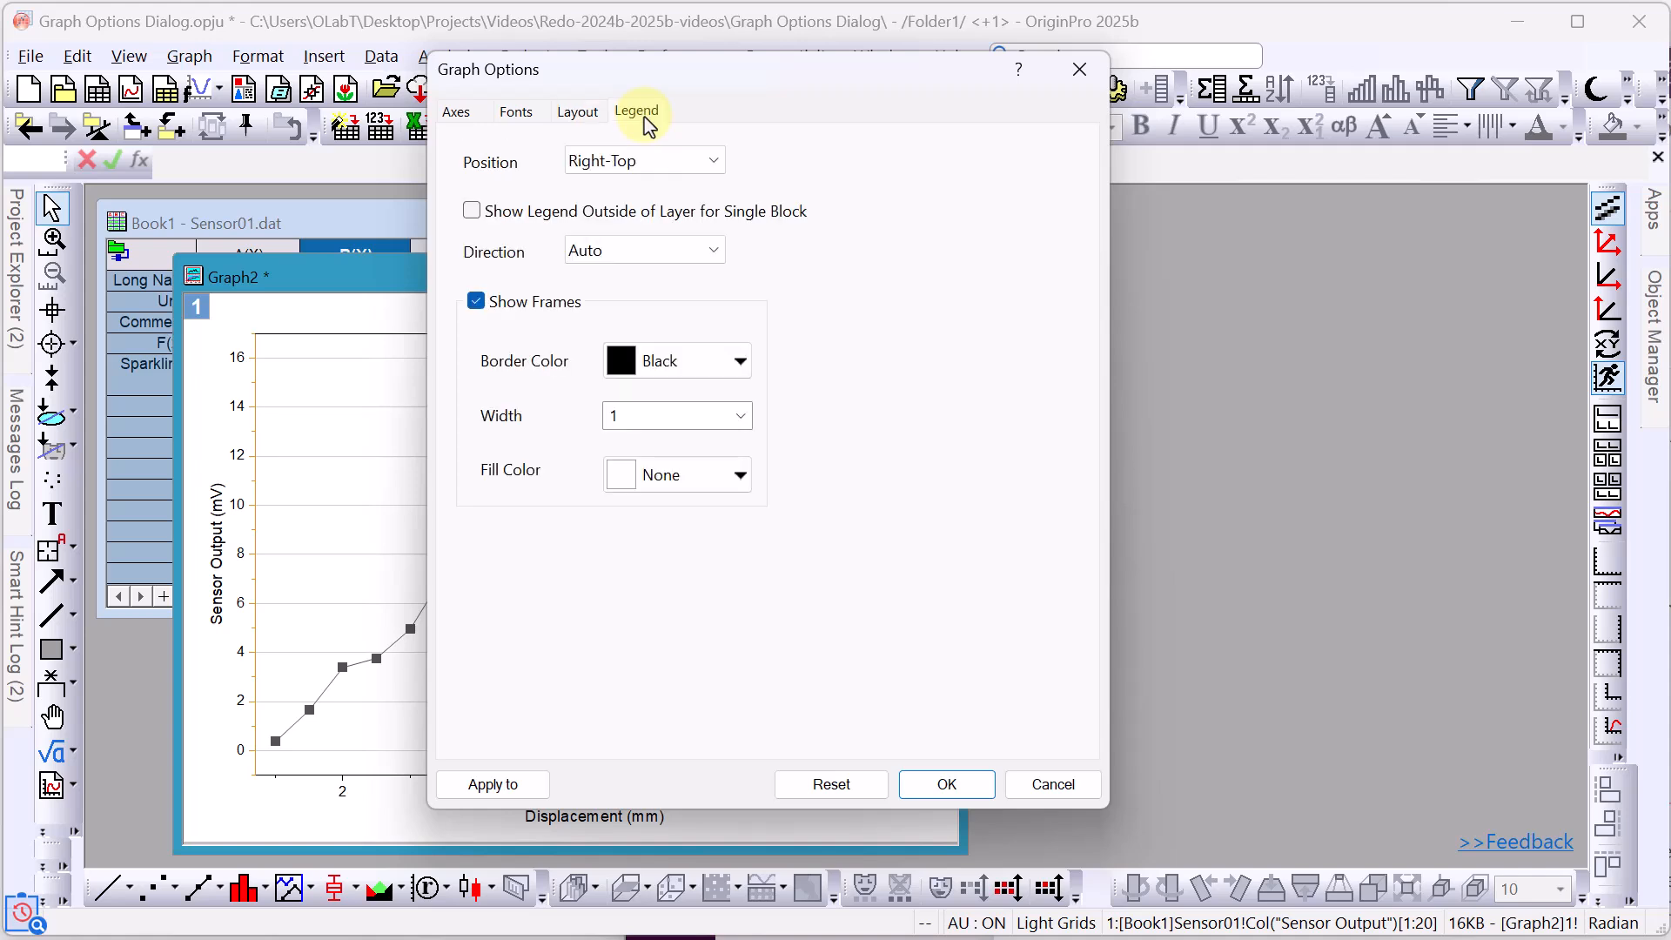
click(715, 161)
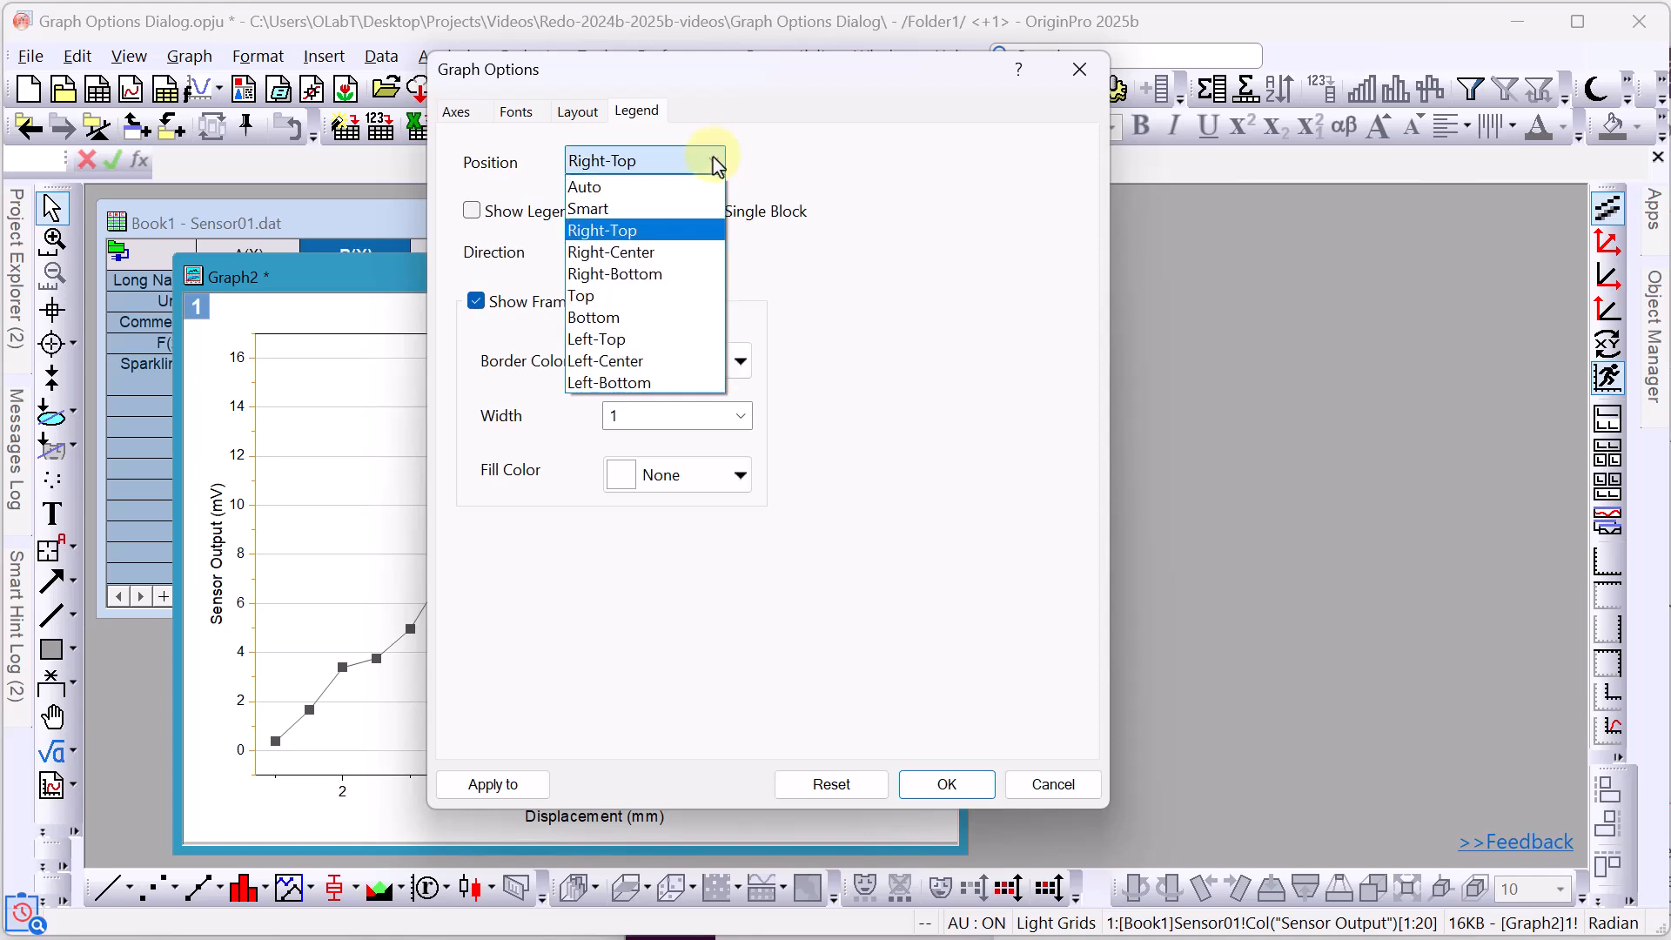
click(656, 340)
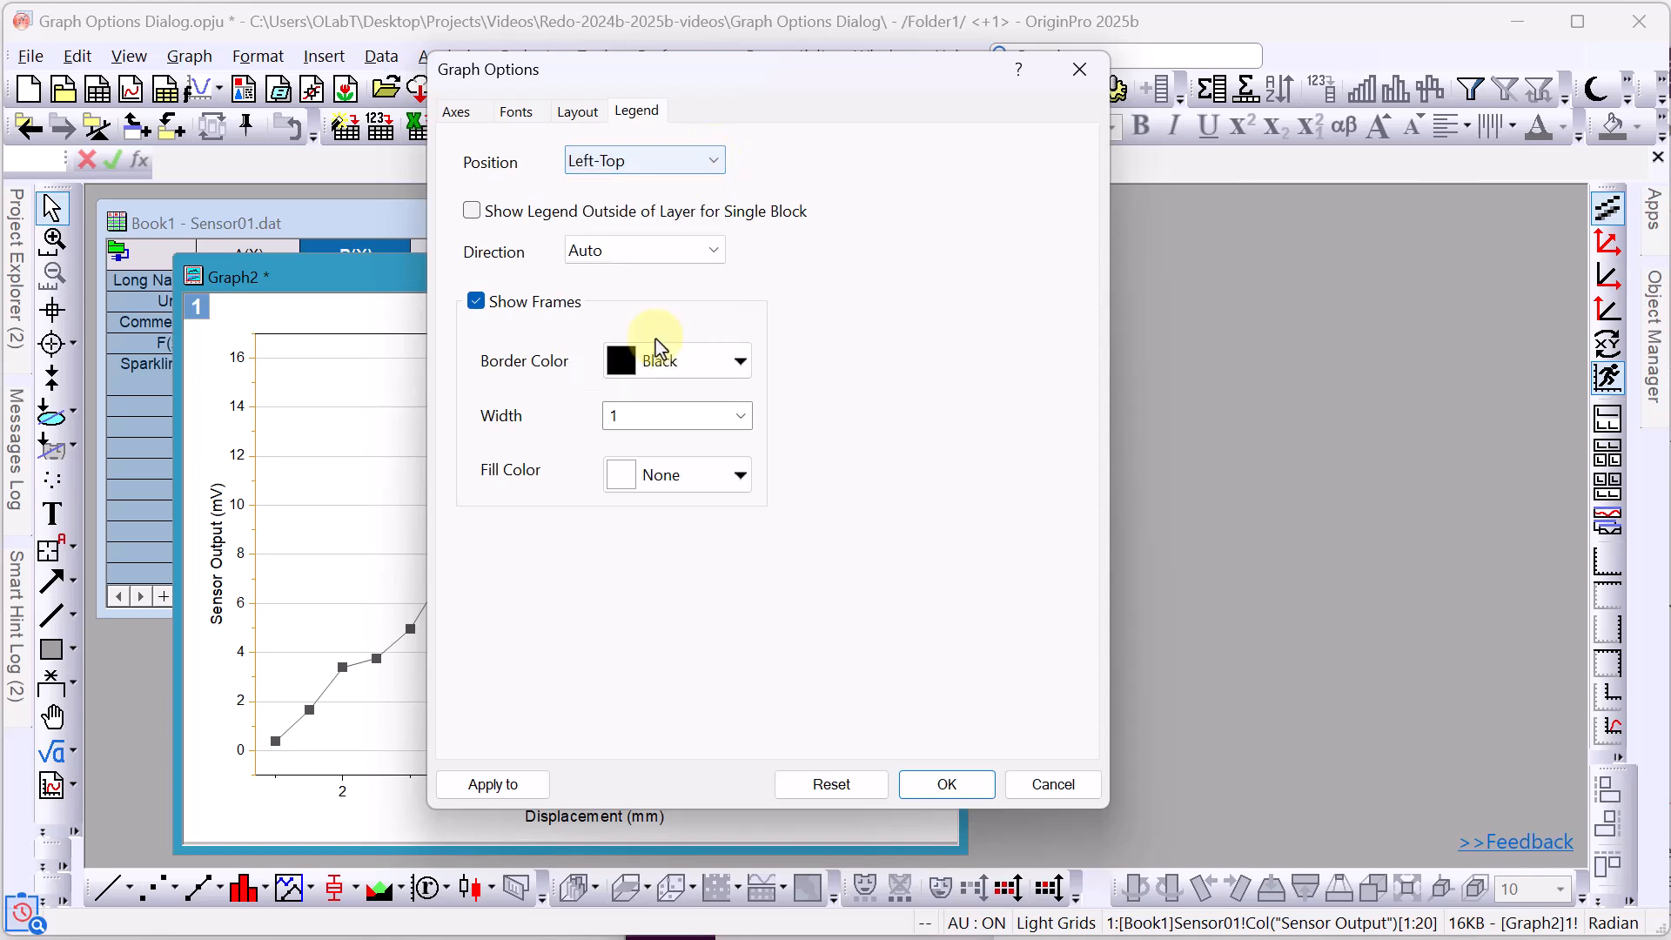
click(946, 786)
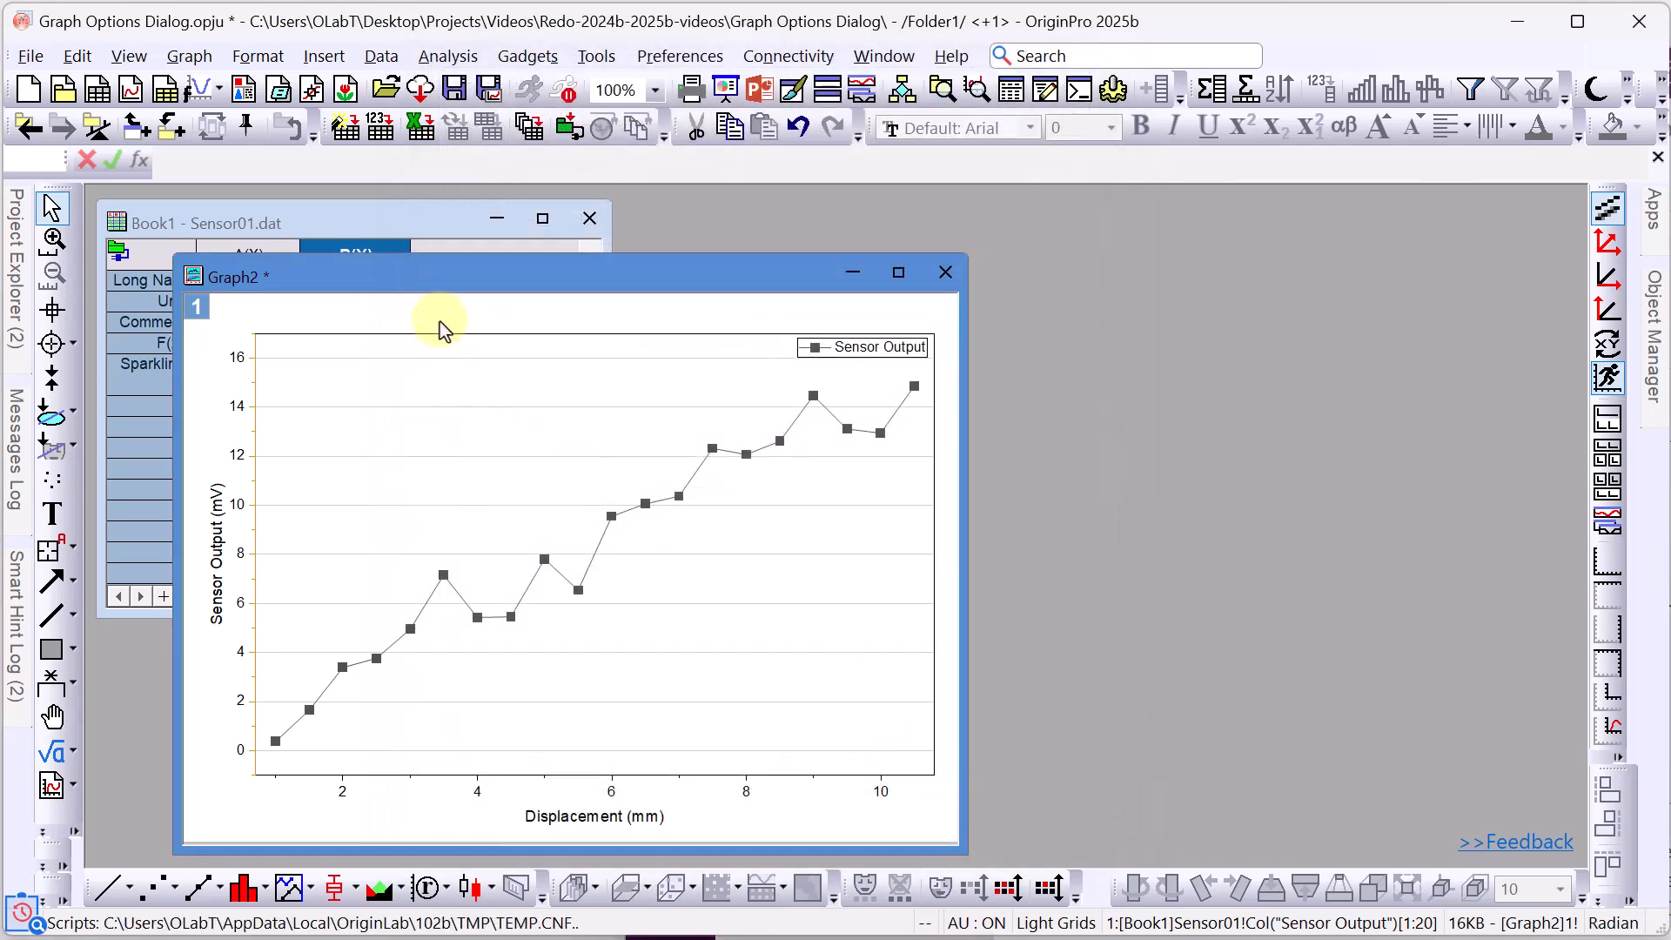
Plot Sensor01's Sensor Output column as a Line + Symbol graph.
click(403, 228)
click(381, 254)
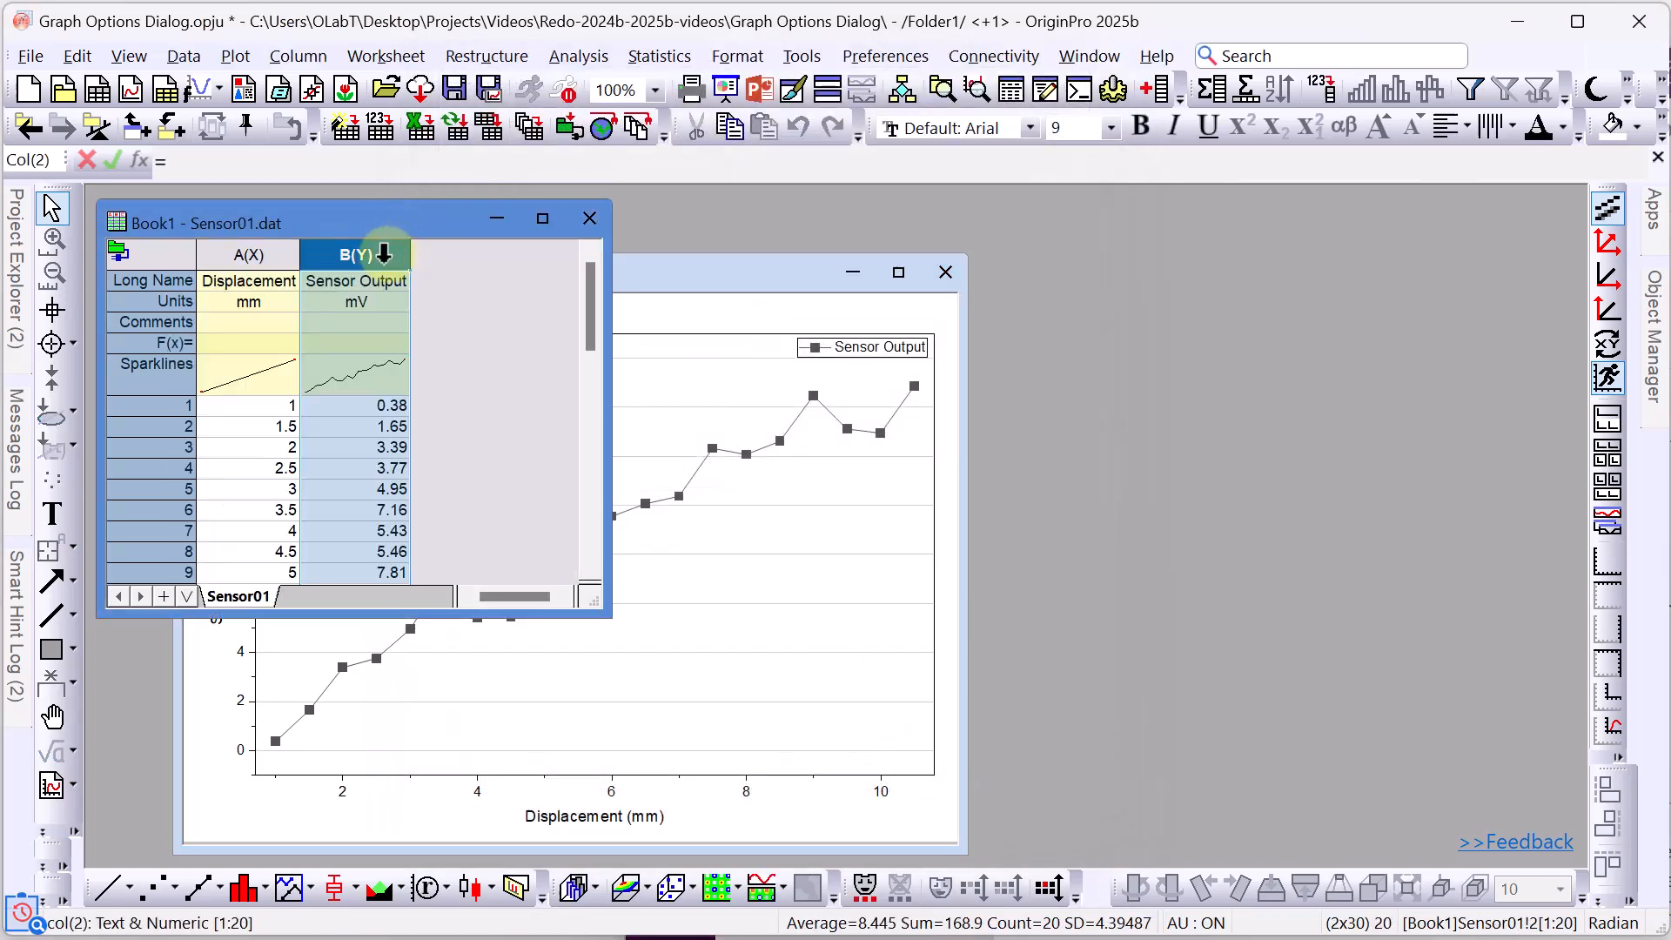
click(236, 58)
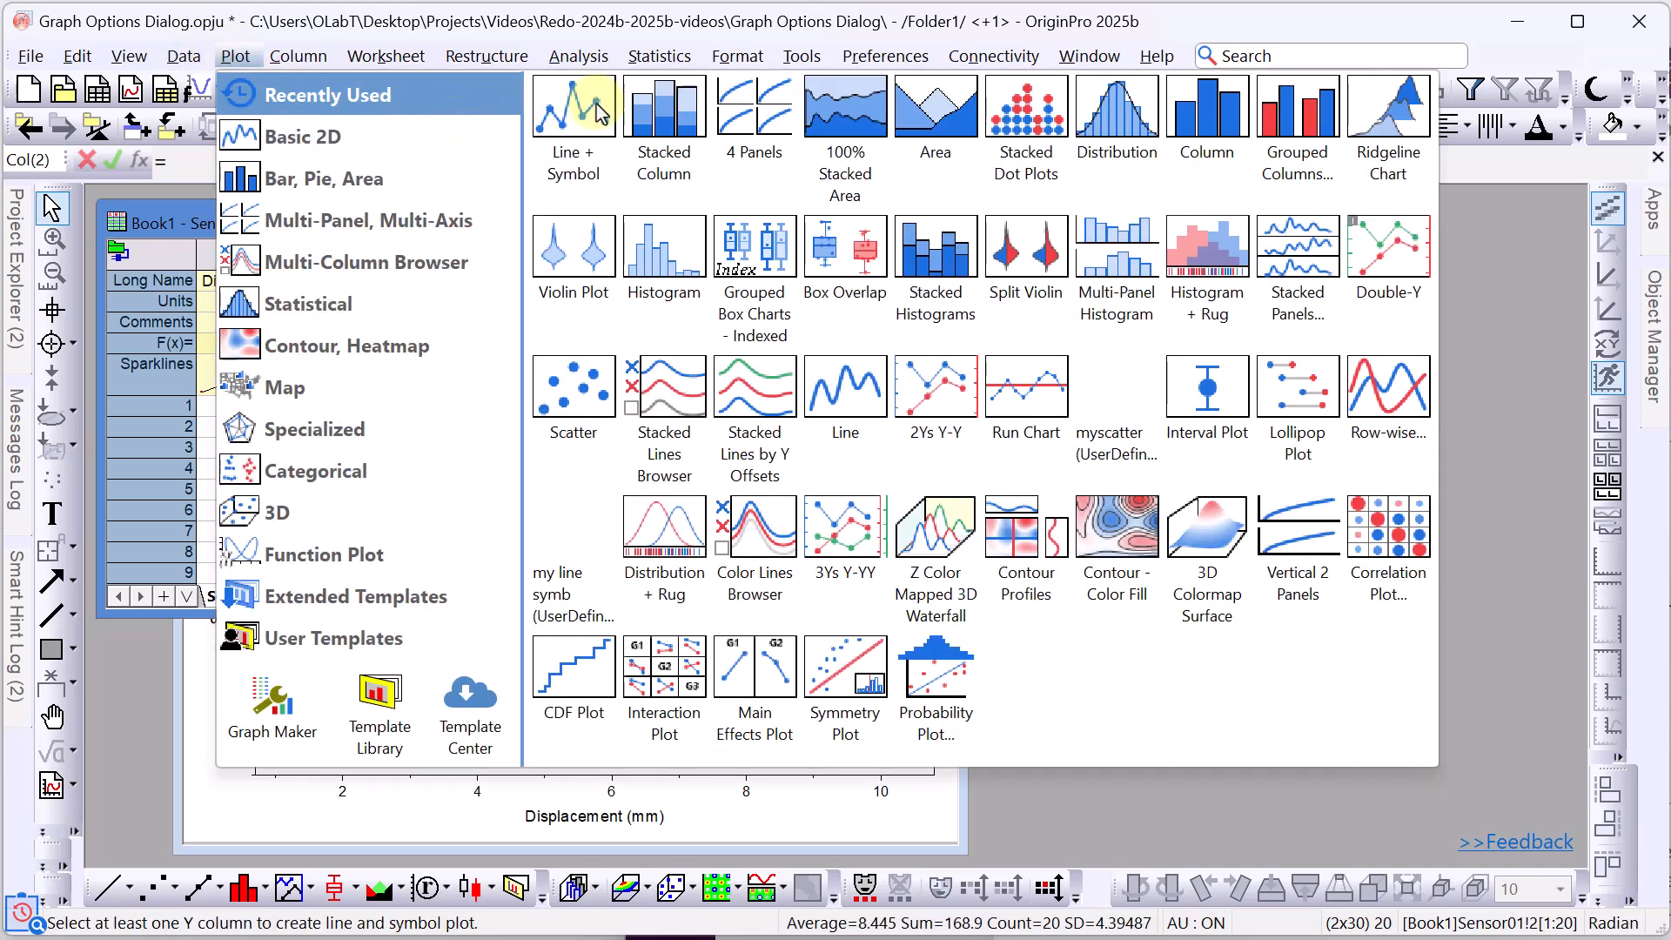
click(599, 110)
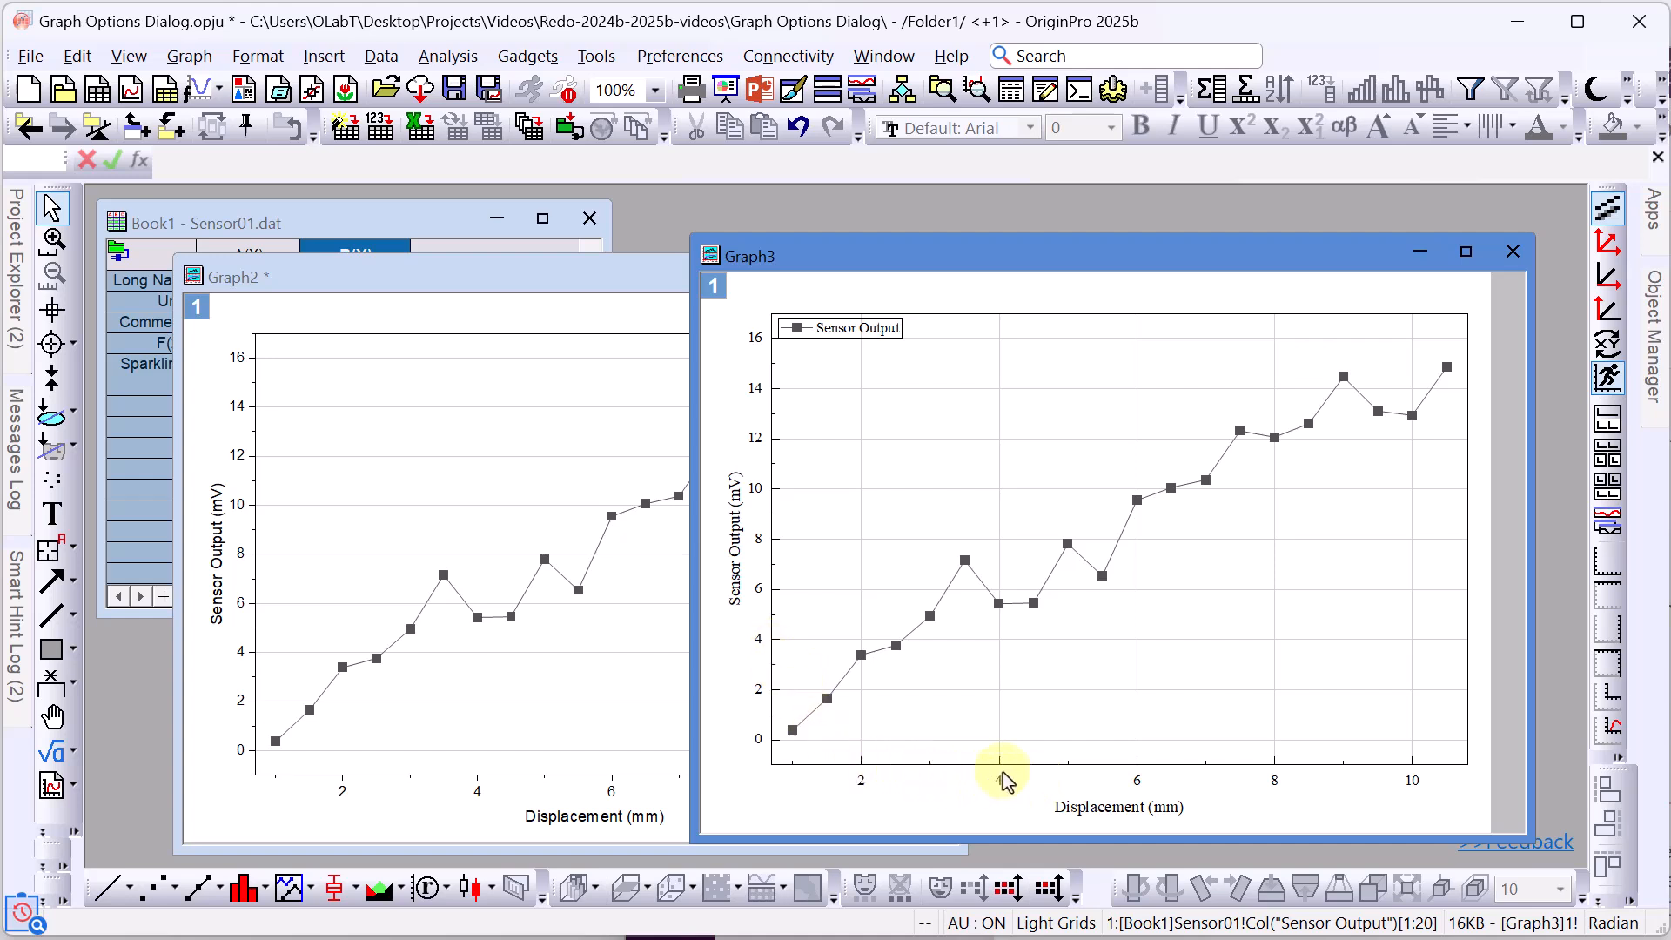
Check the Y-axis title's font, then move the Multiple Gaussians workbook aside.
click(737, 592)
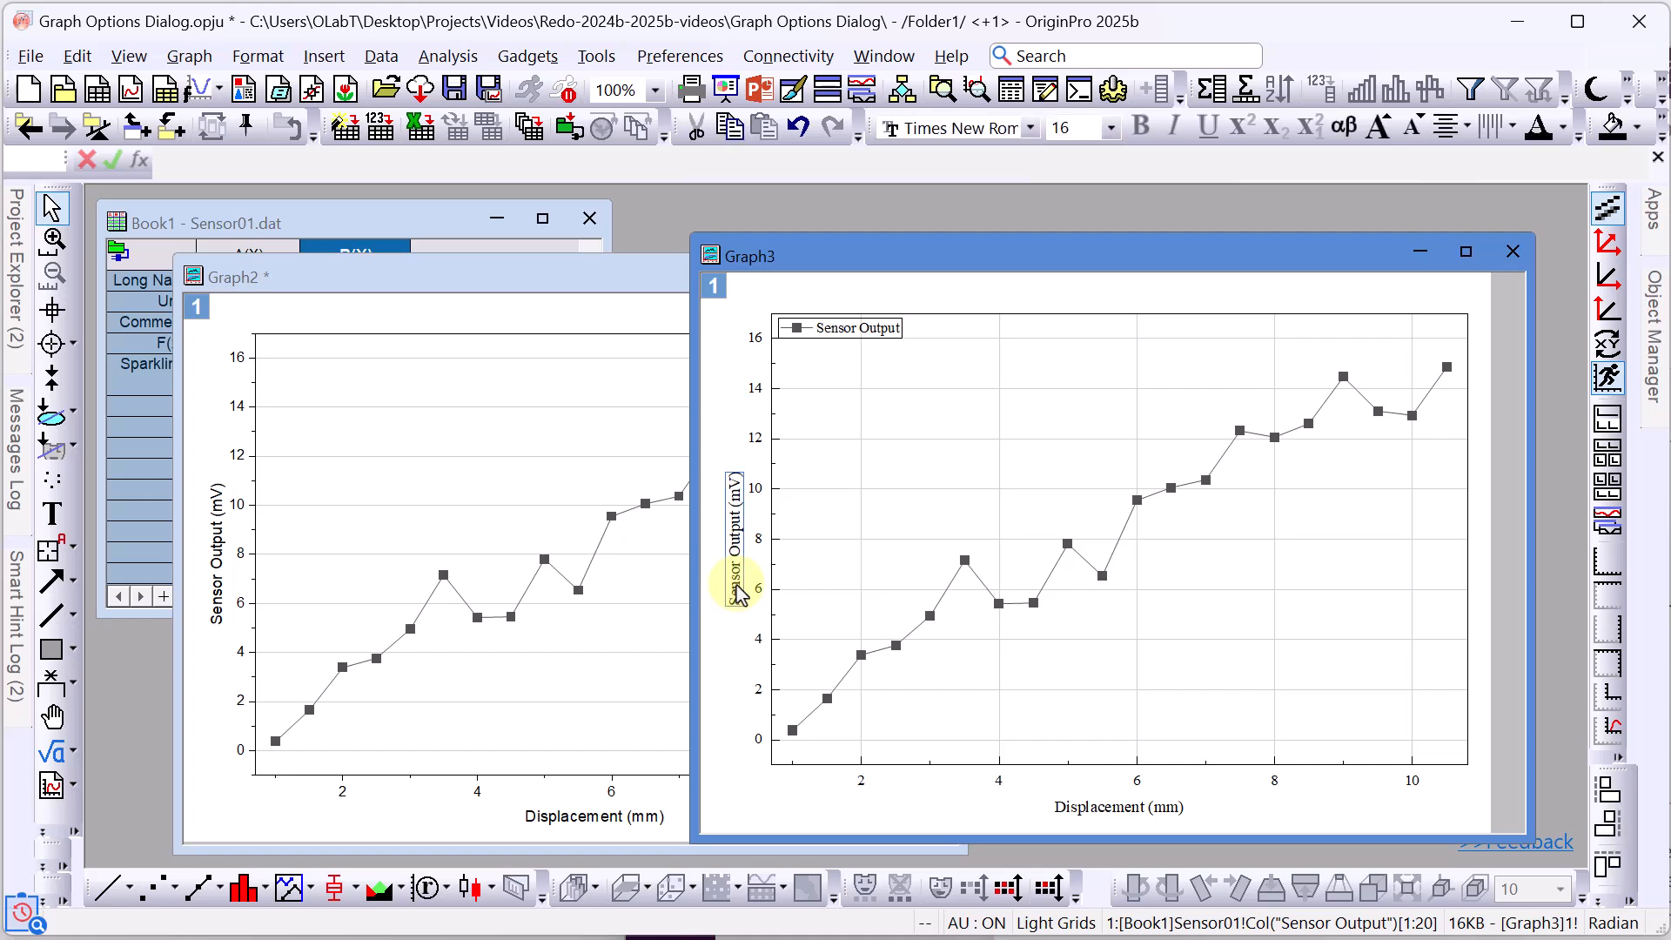
click(734, 668)
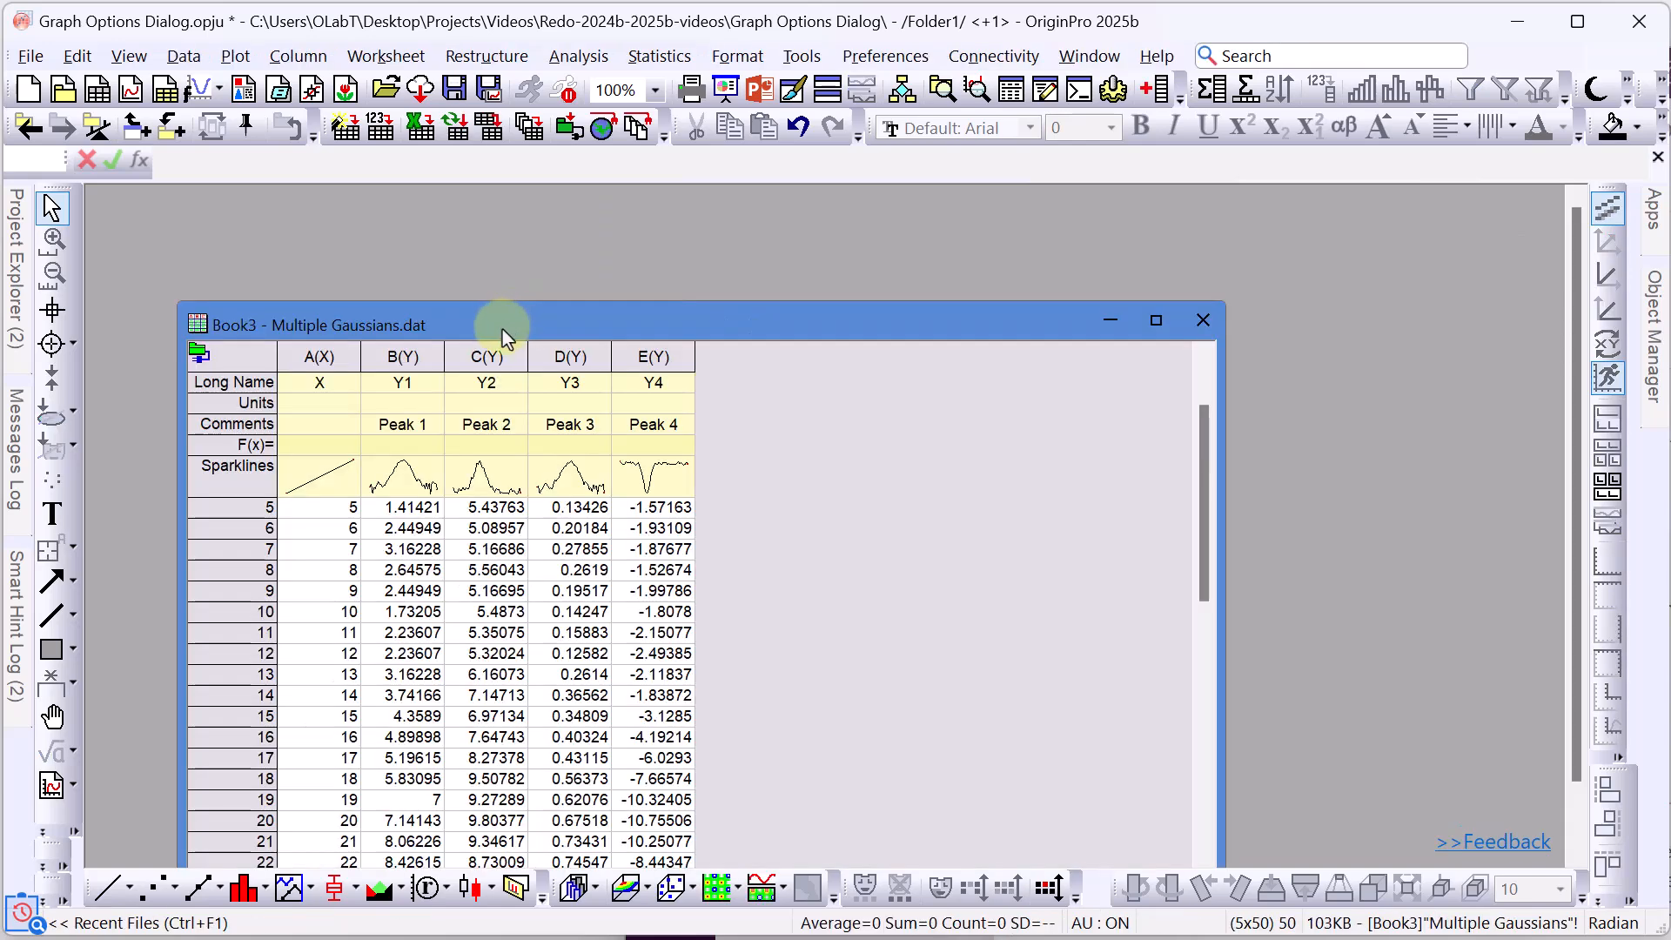
drag(493, 320, 453, 235)
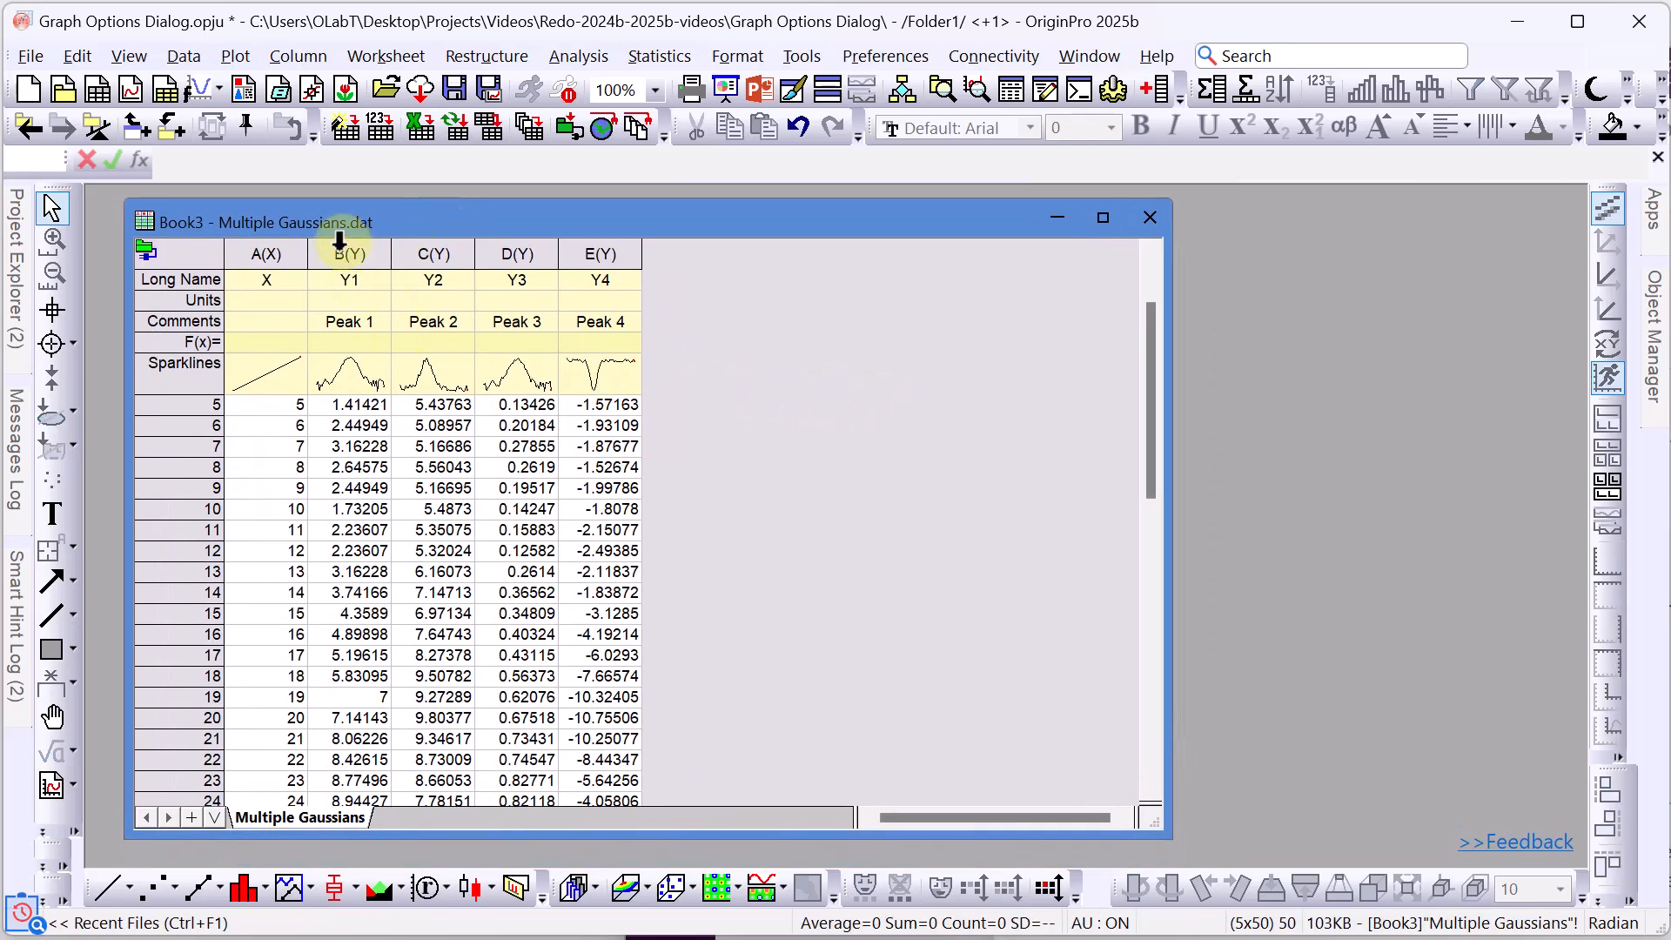
Plot peak columns B through E as a 4 Panels graph.
drag(352, 254, 609, 240)
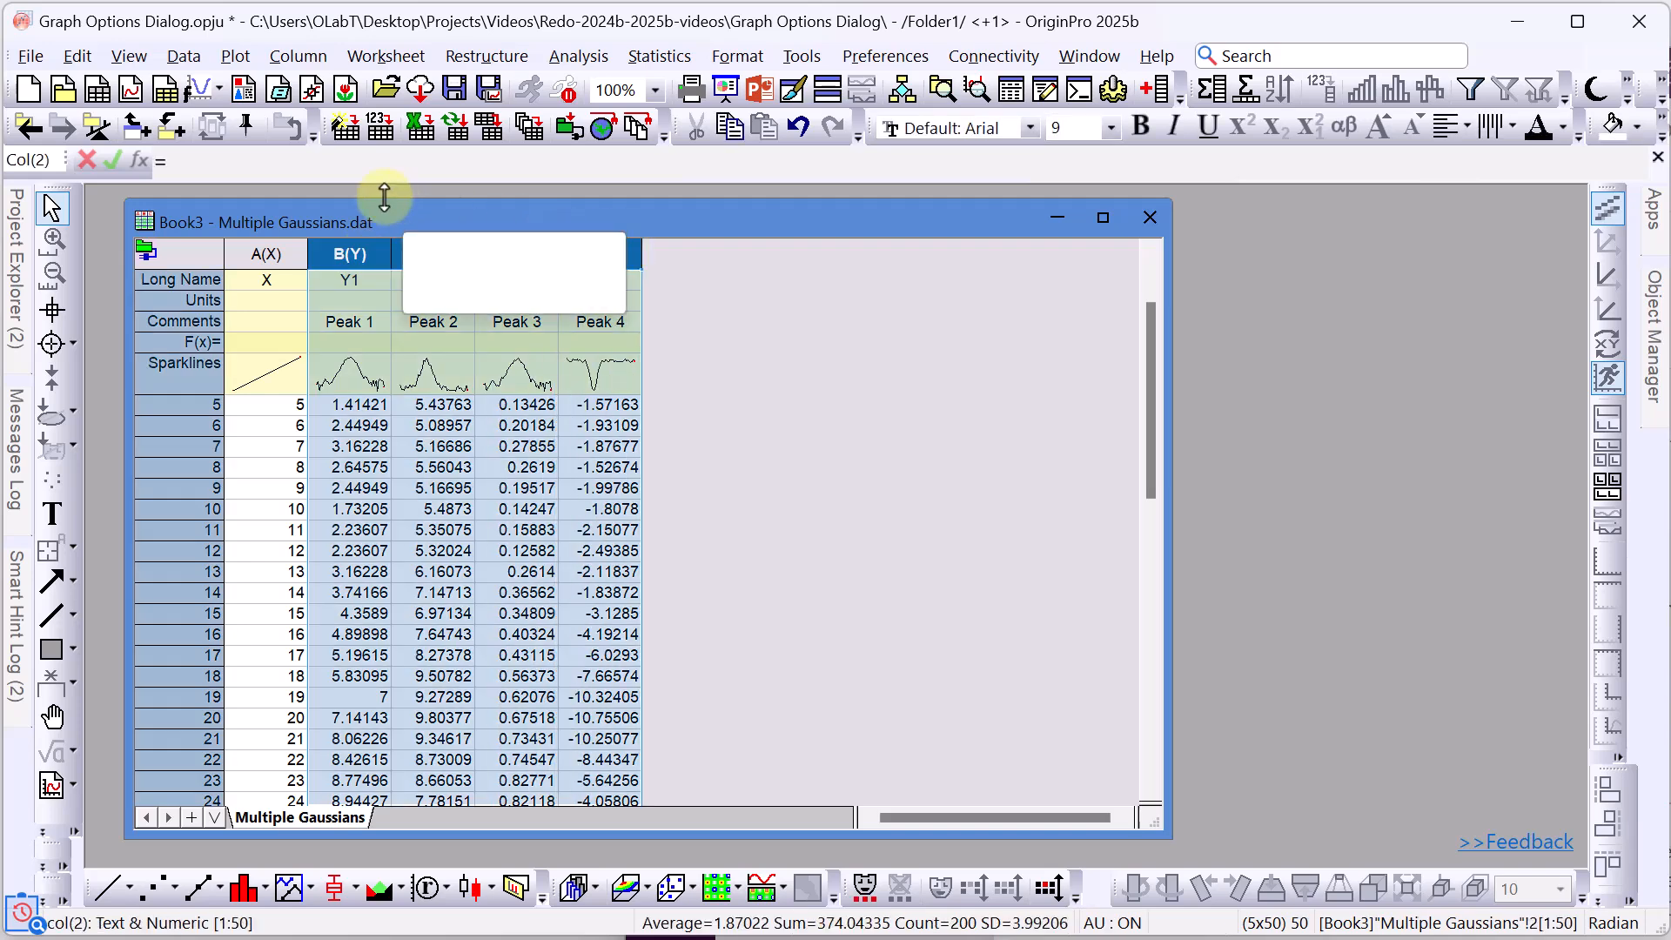
click(235, 59)
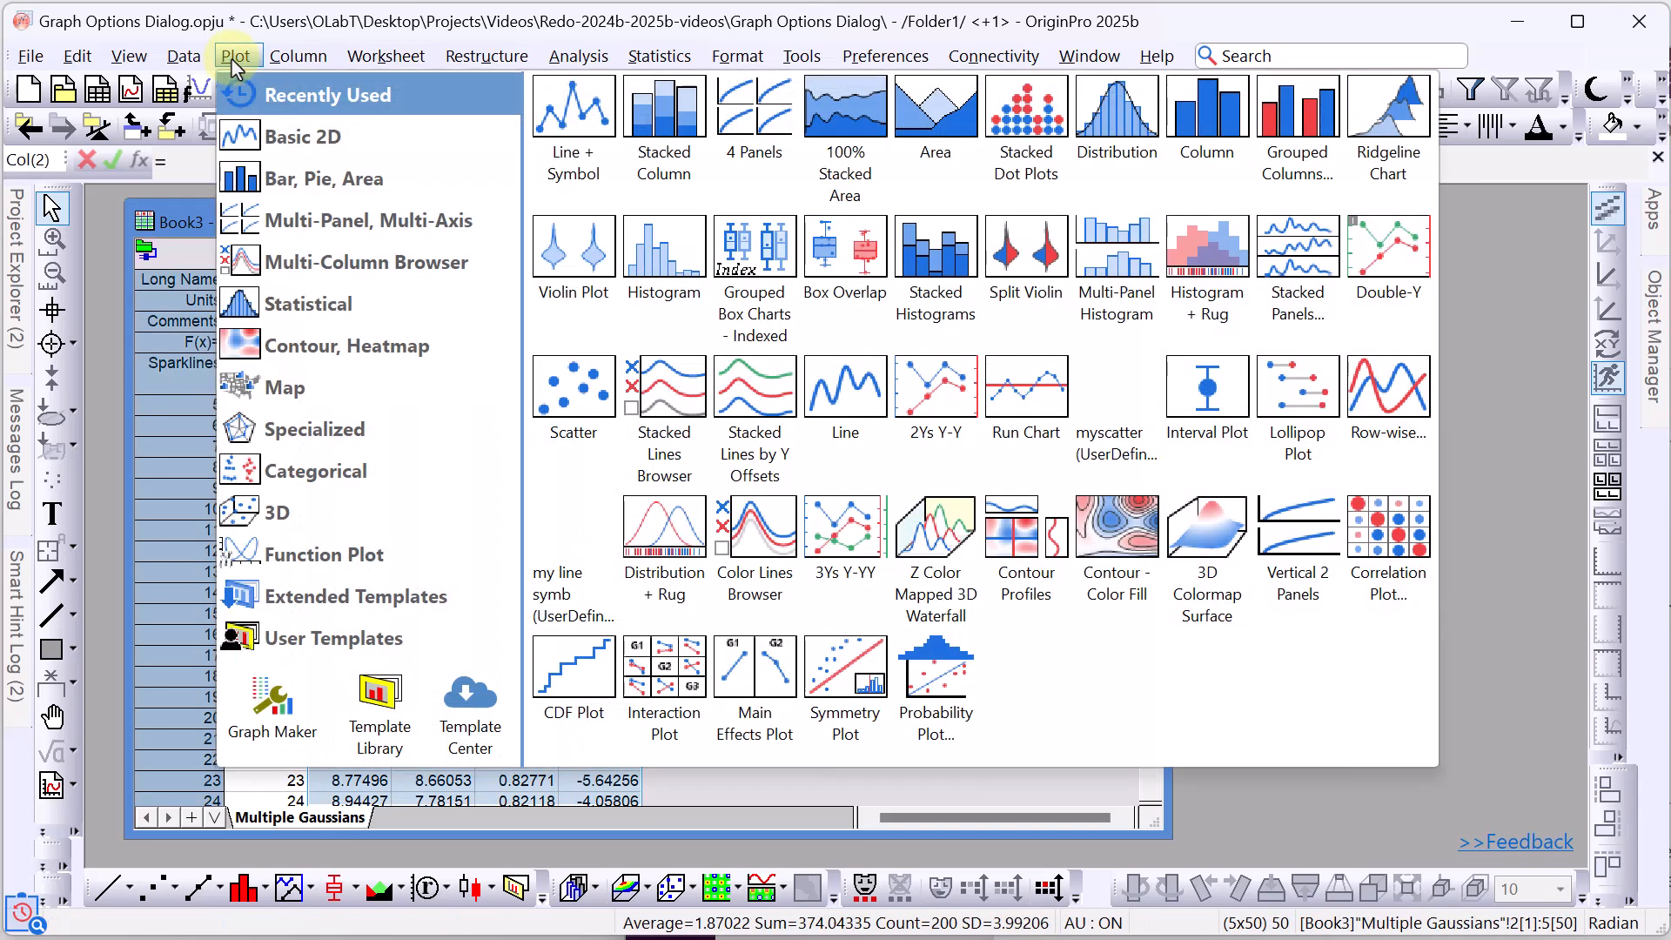
click(755, 114)
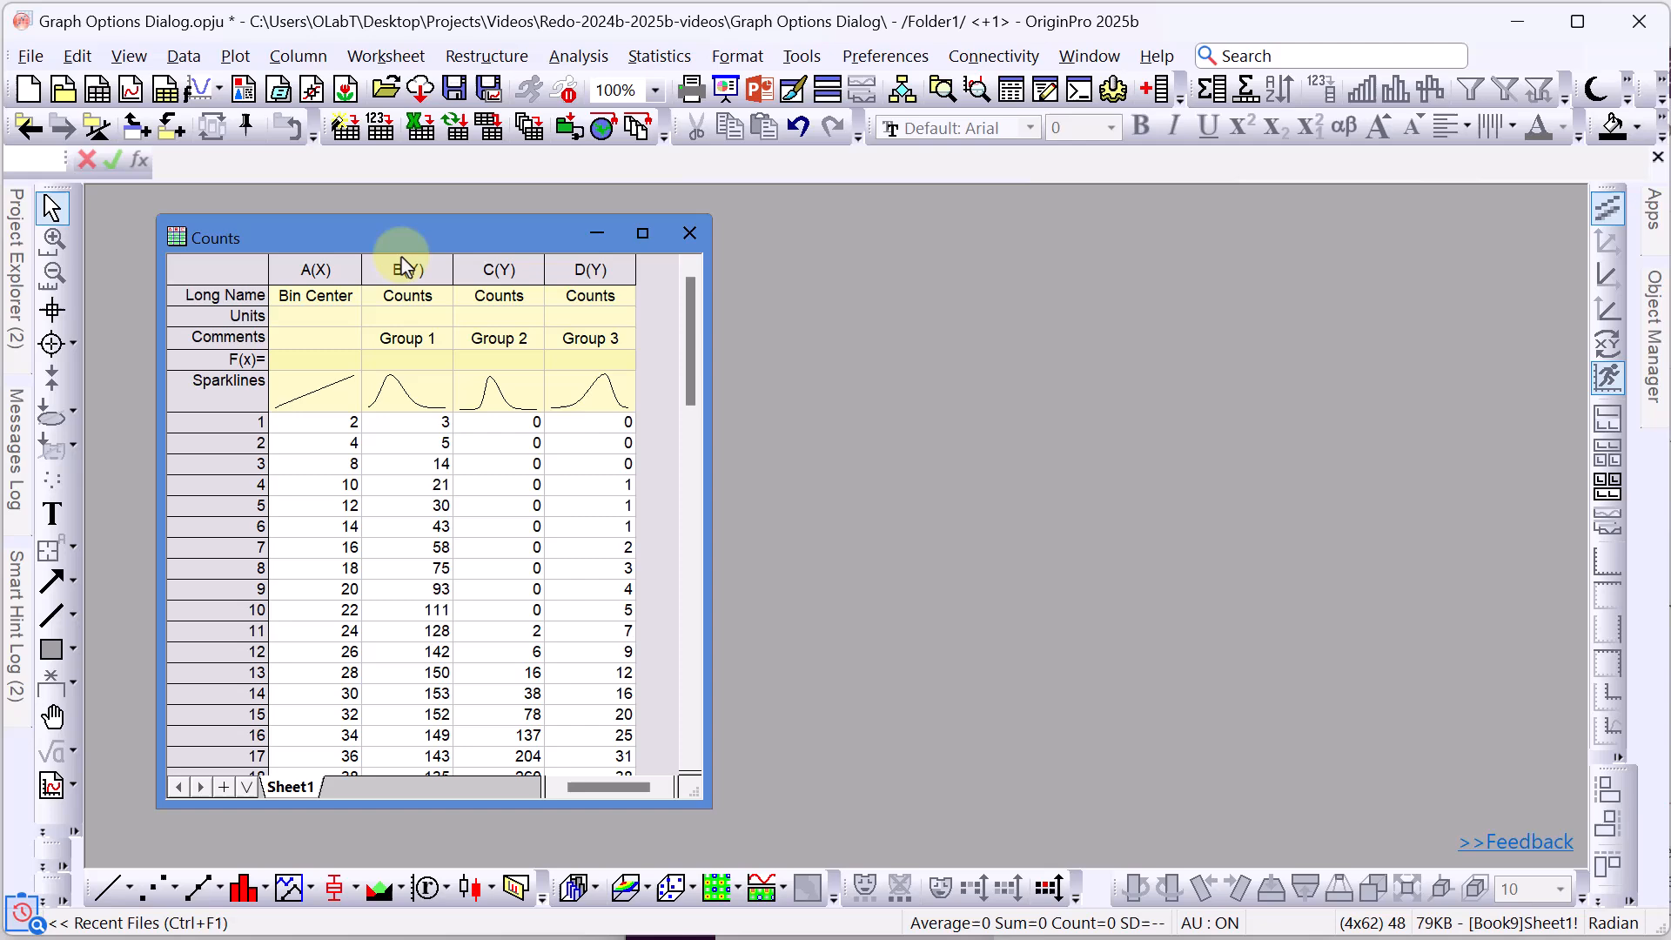
Plot Counts columns B through D as a Stacked Column graph.
drag(405, 268, 582, 279)
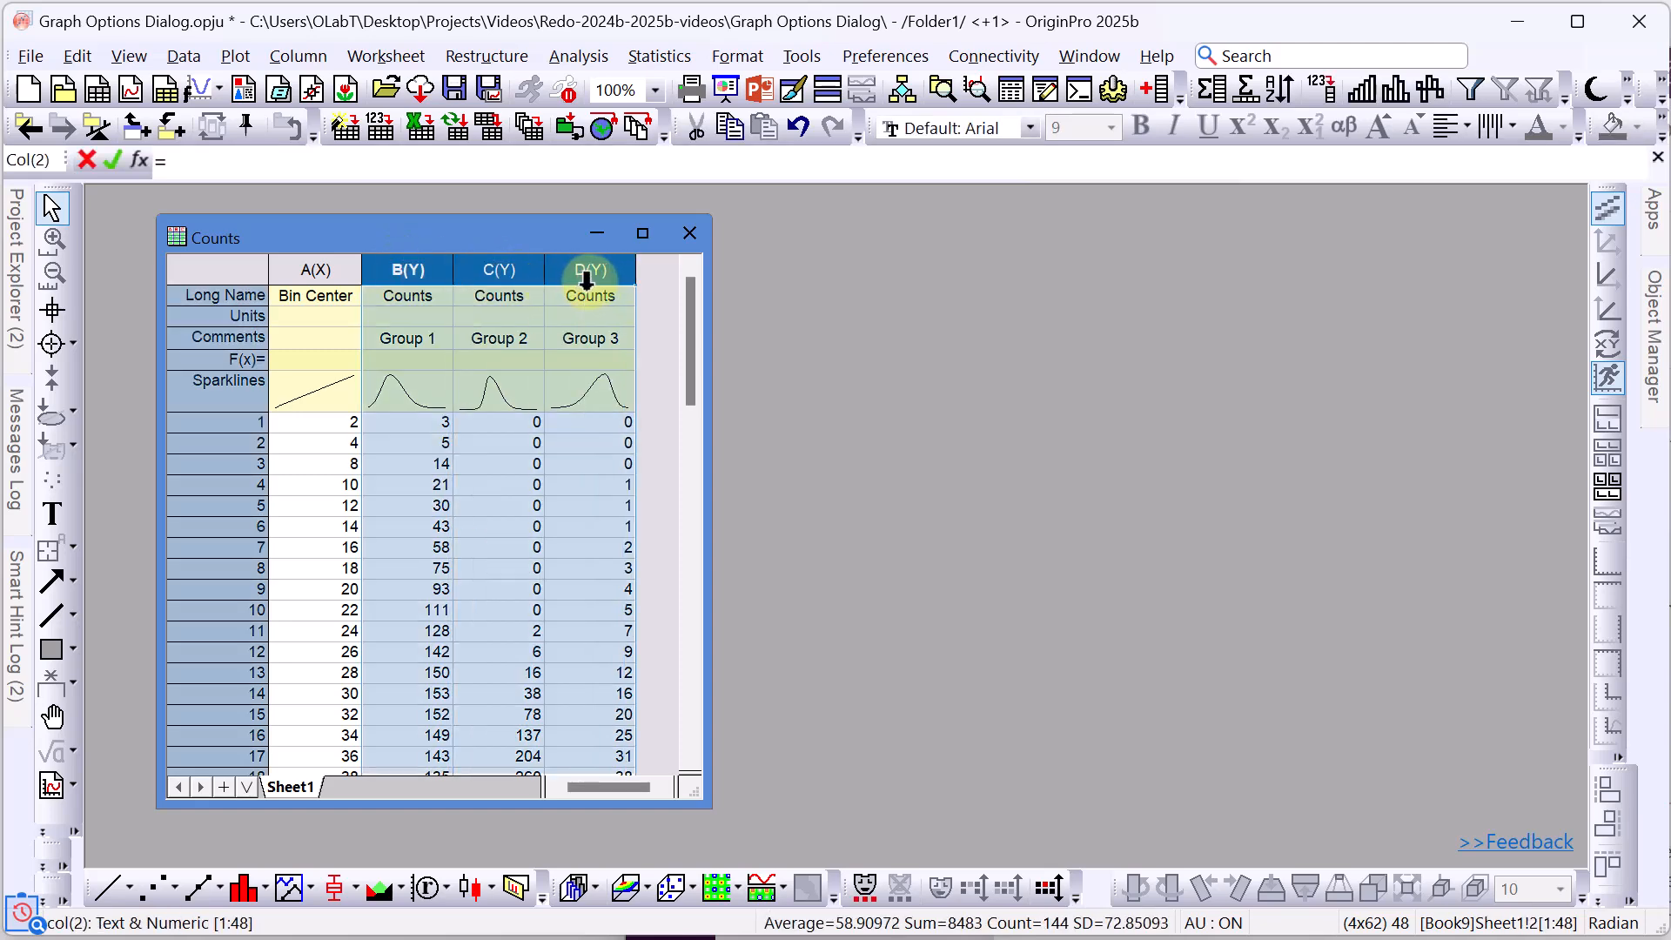
click(232, 56)
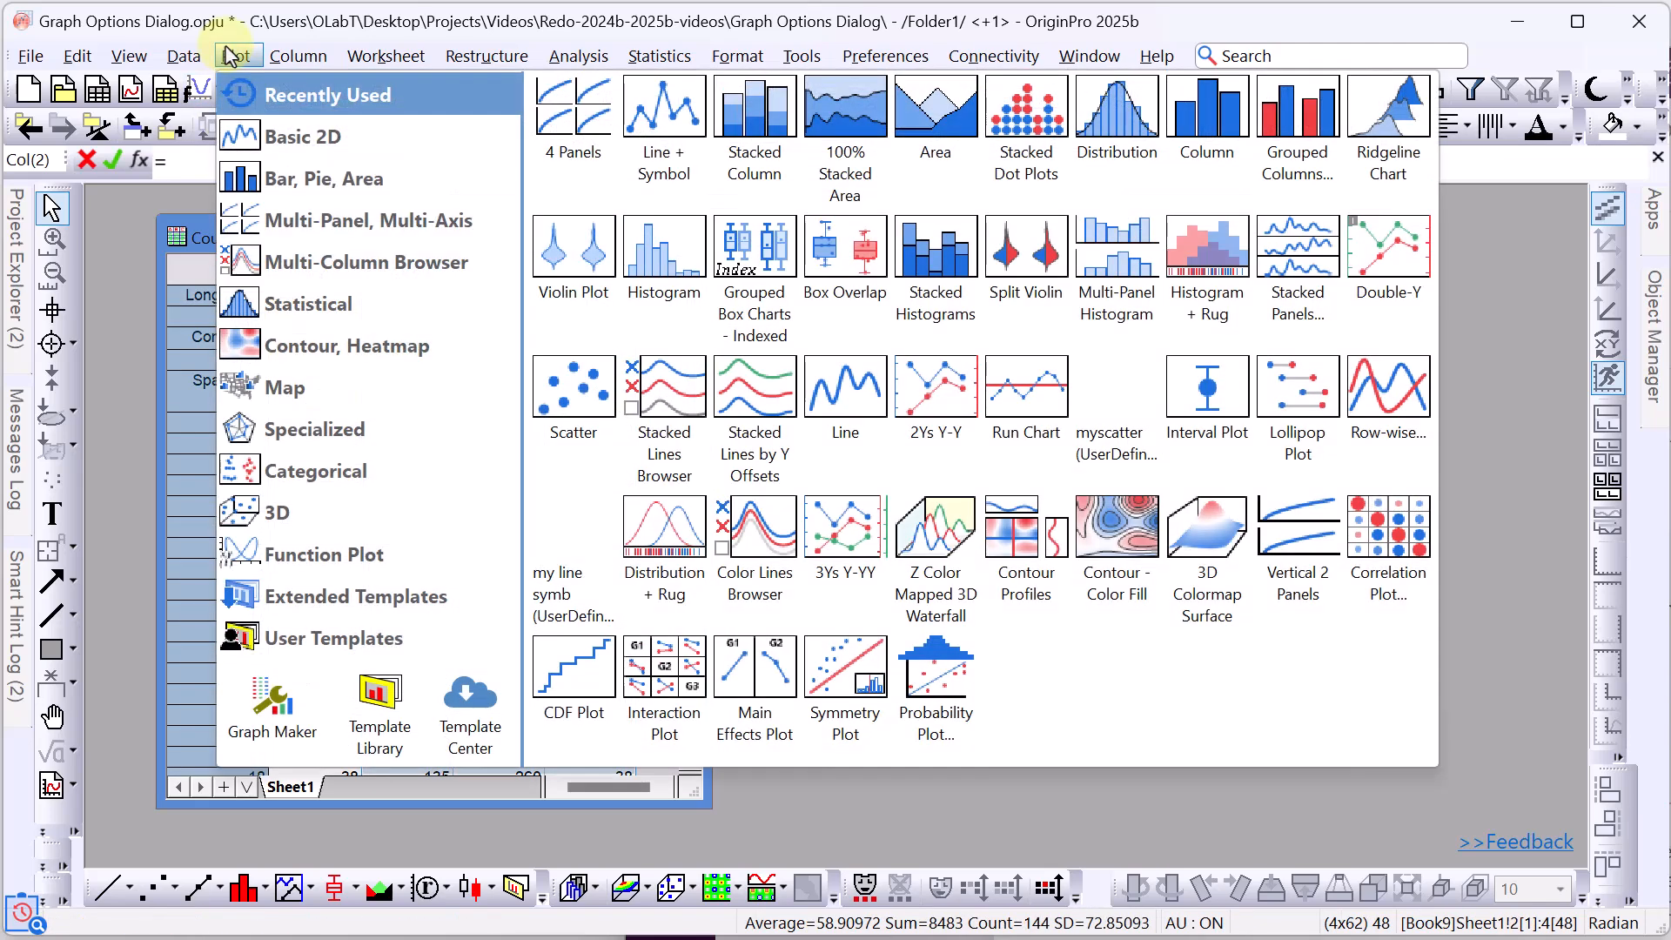
click(738, 109)
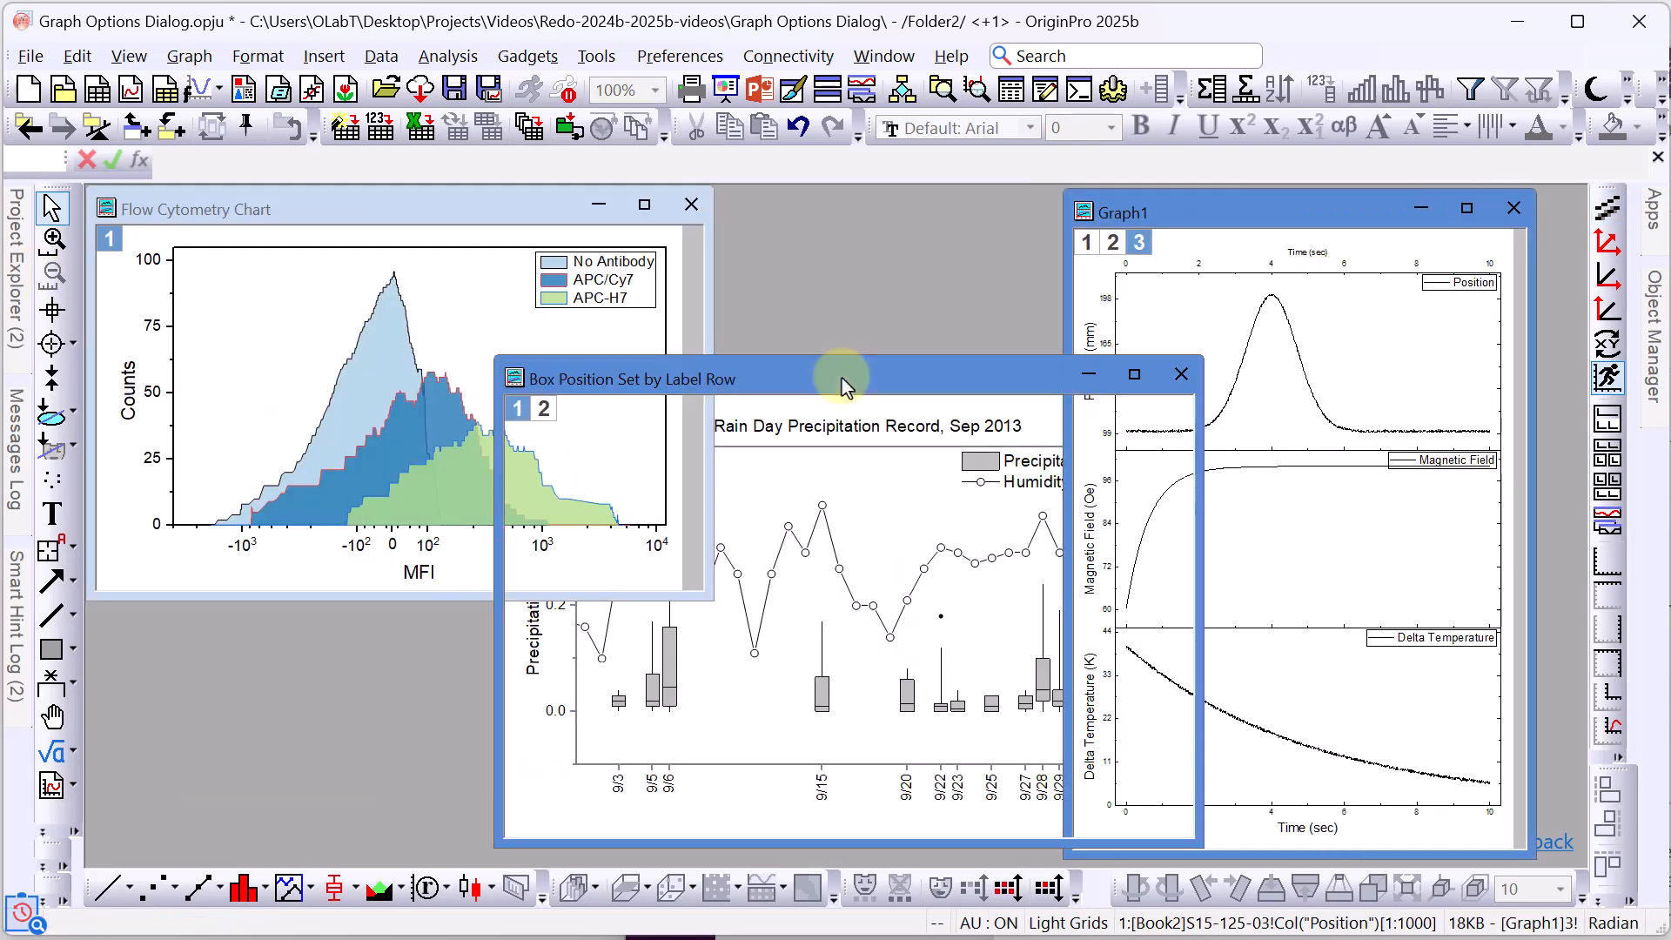
Activate the Box Position Set by Label Row graph and open the Preferences menu.
click(844, 383)
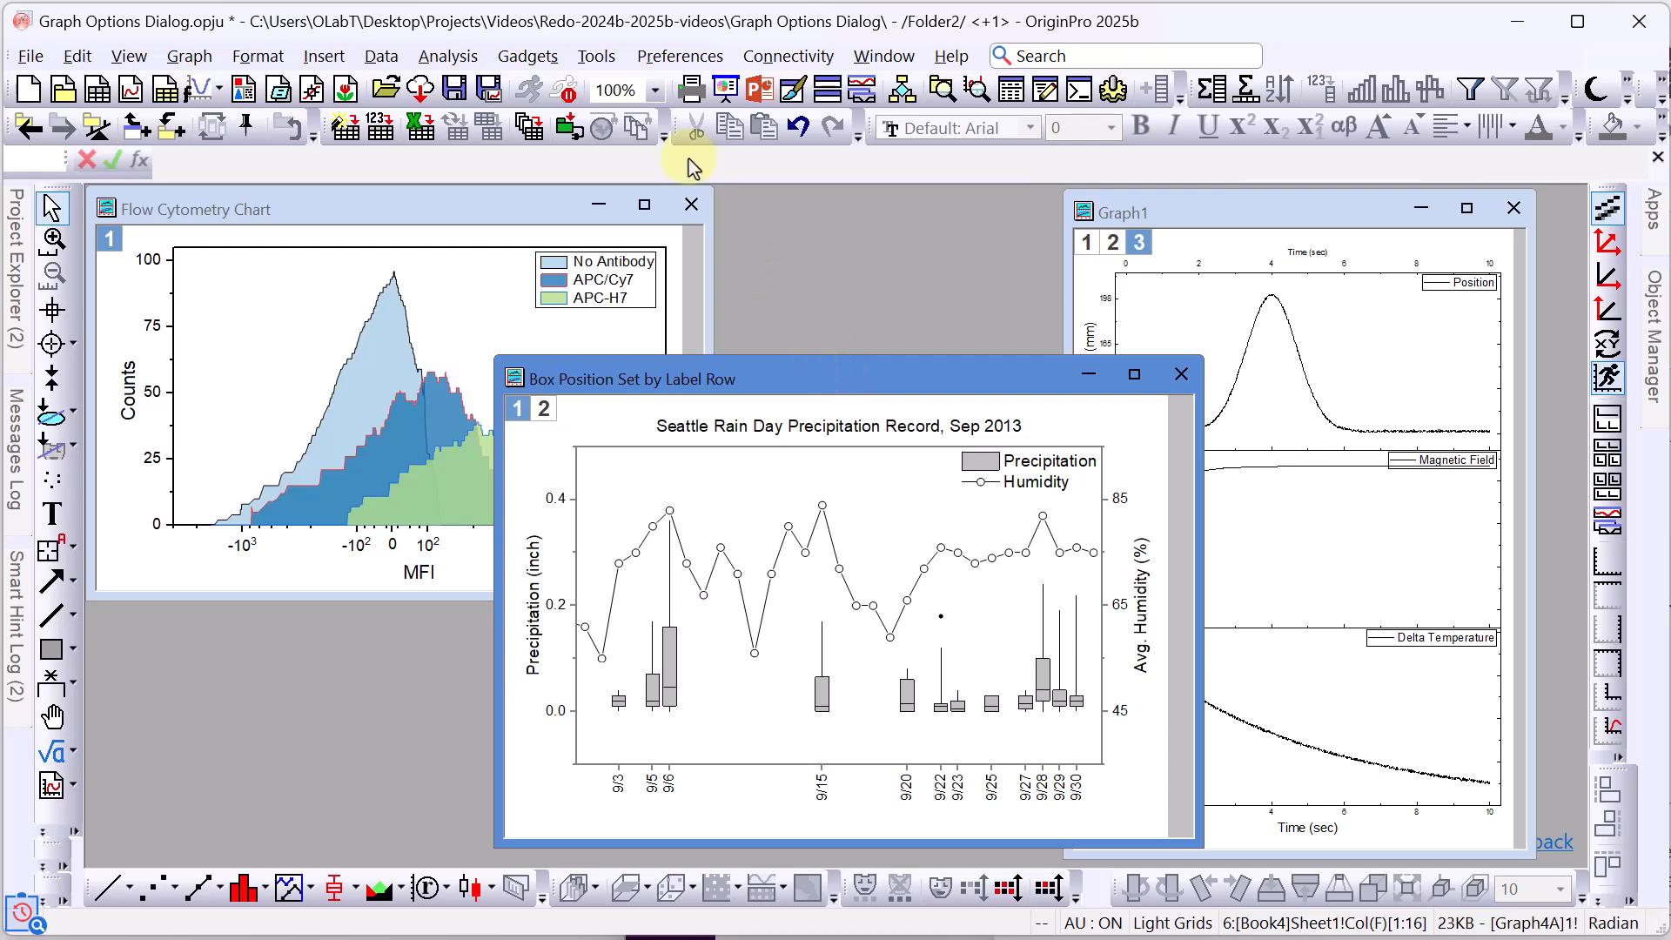
click(678, 59)
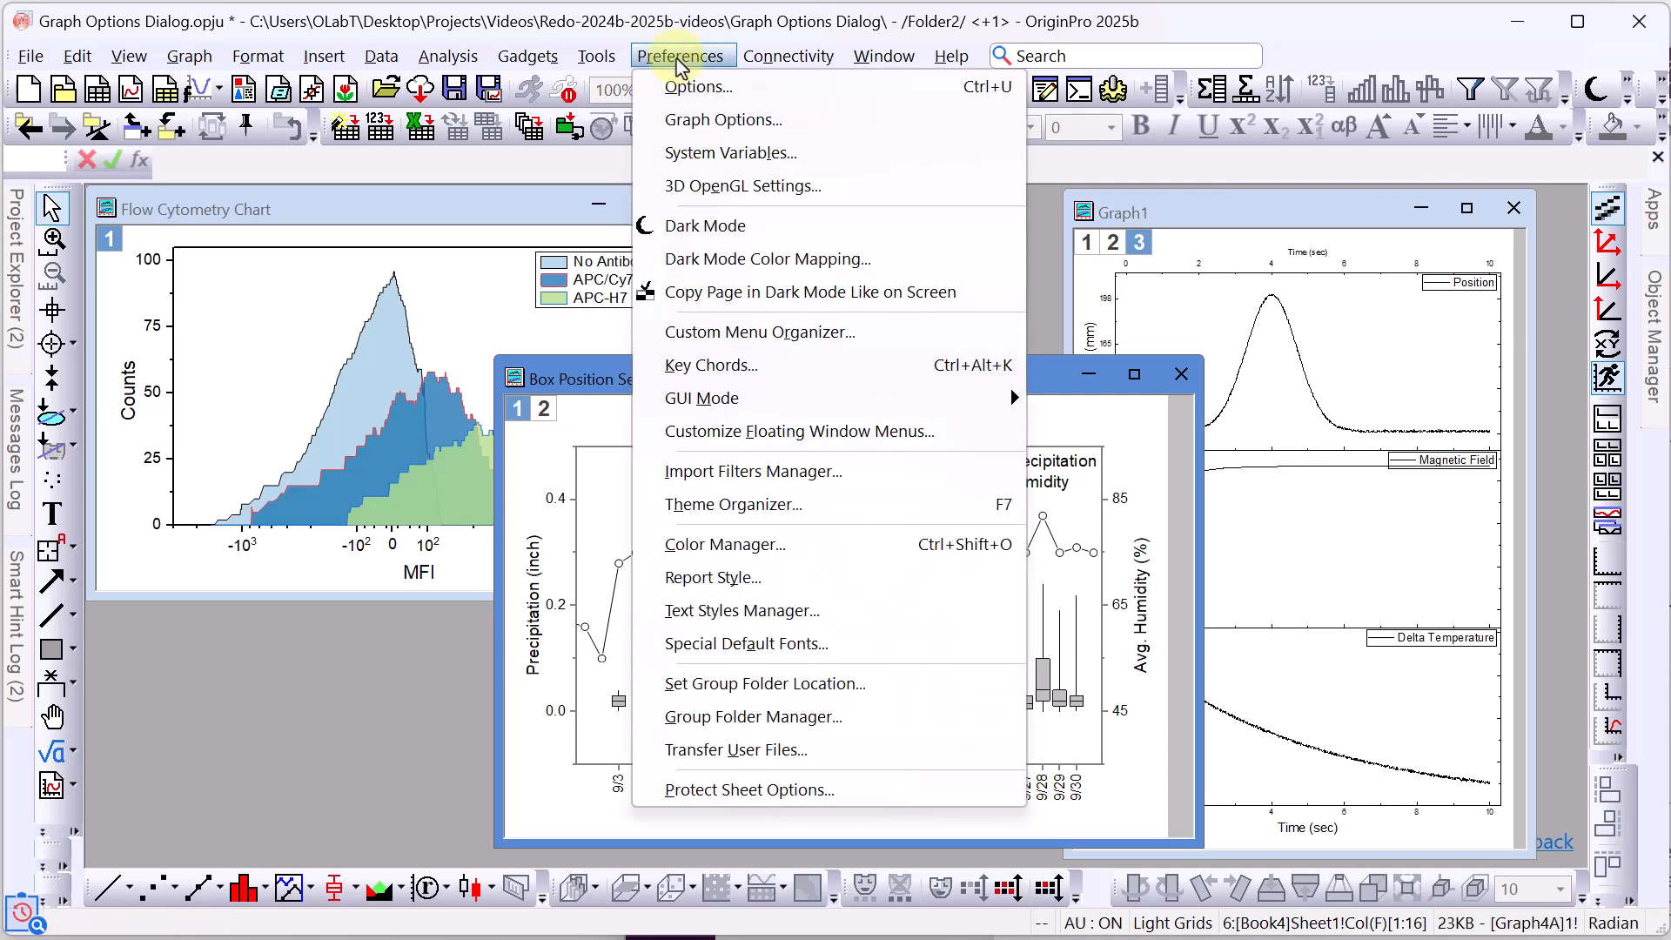
In Graph Options' Layout tab, clear the default Width 10.72 and Height 7.6.
click(708, 124)
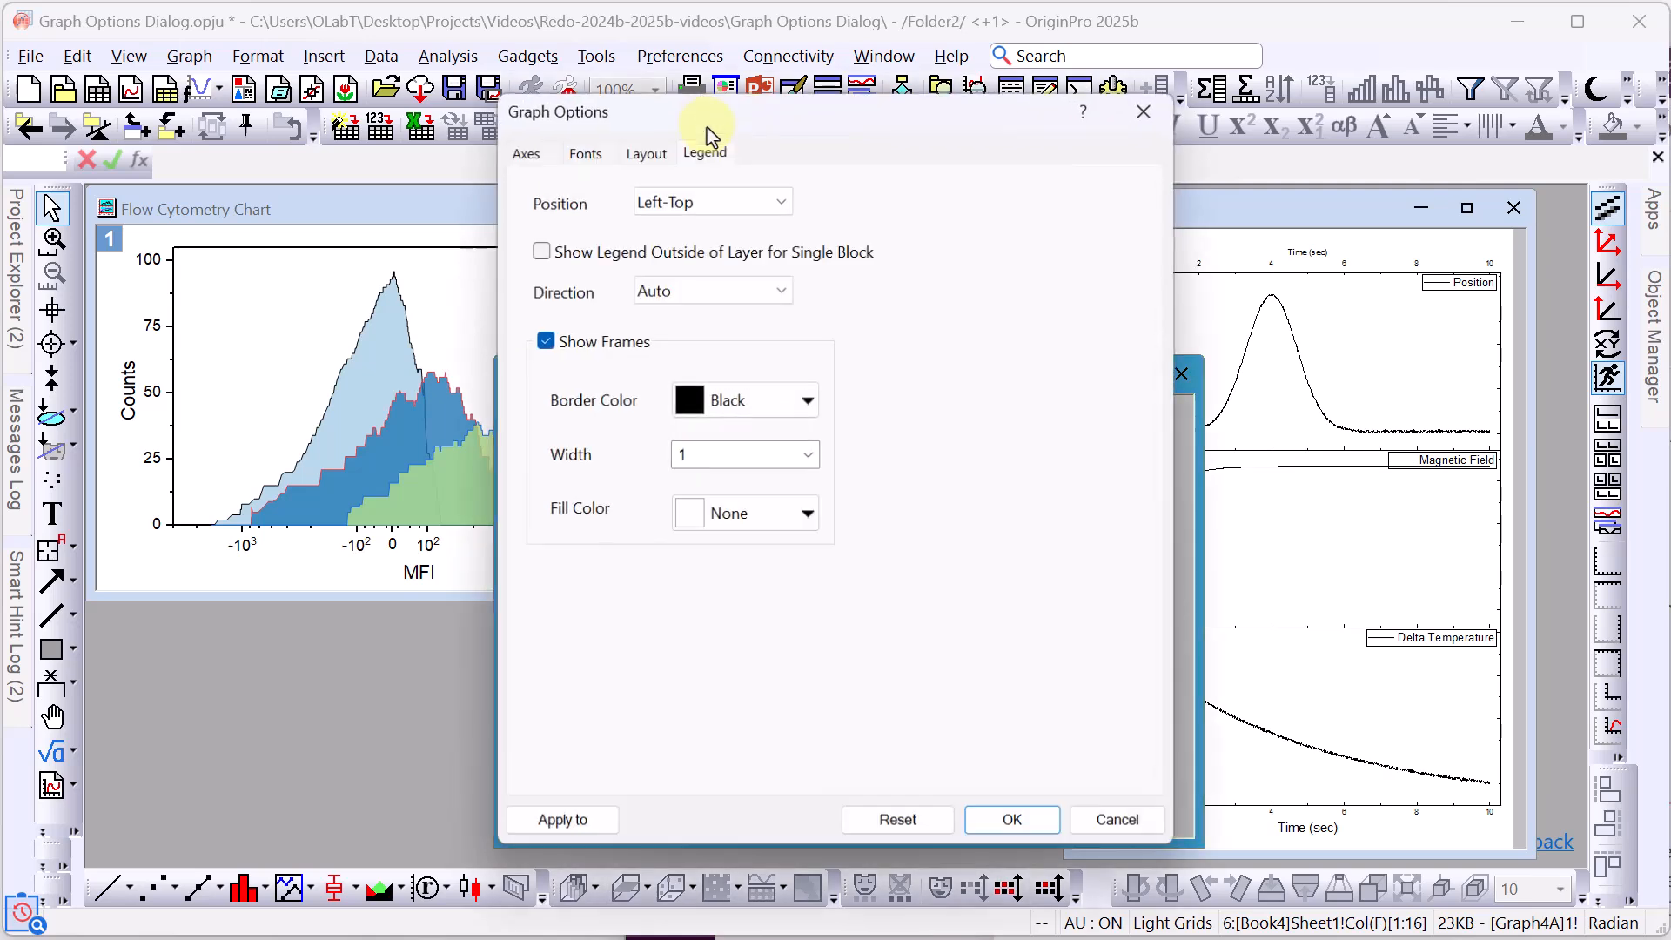
drag(709, 131, 664, 45)
click(522, 763)
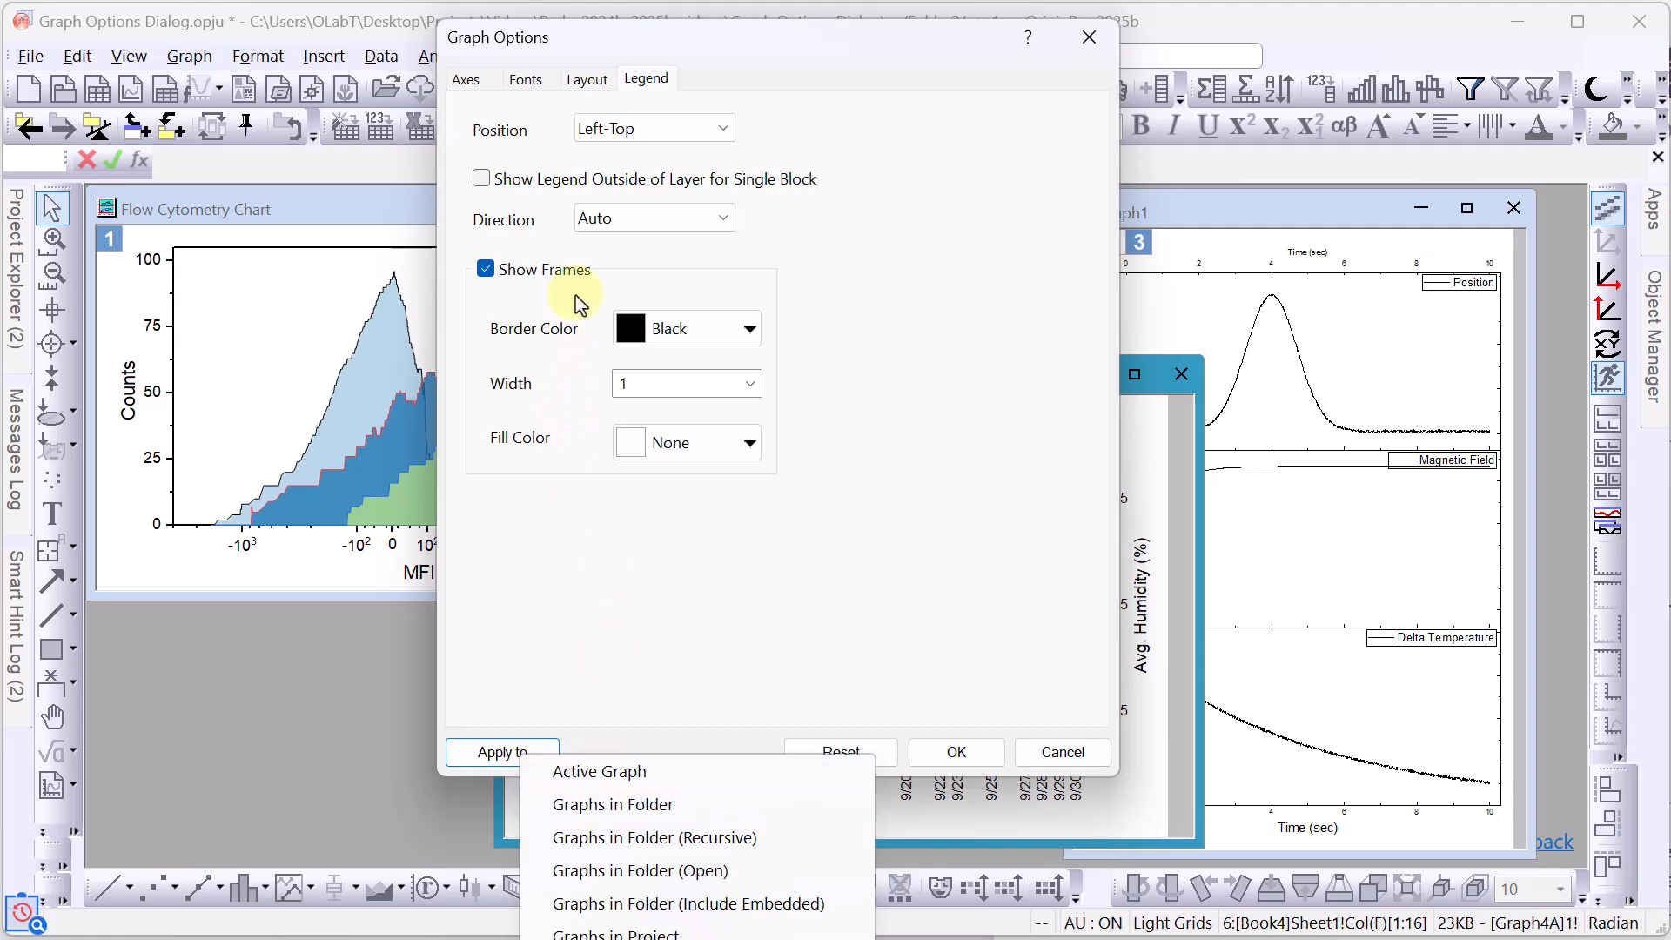
click(584, 84)
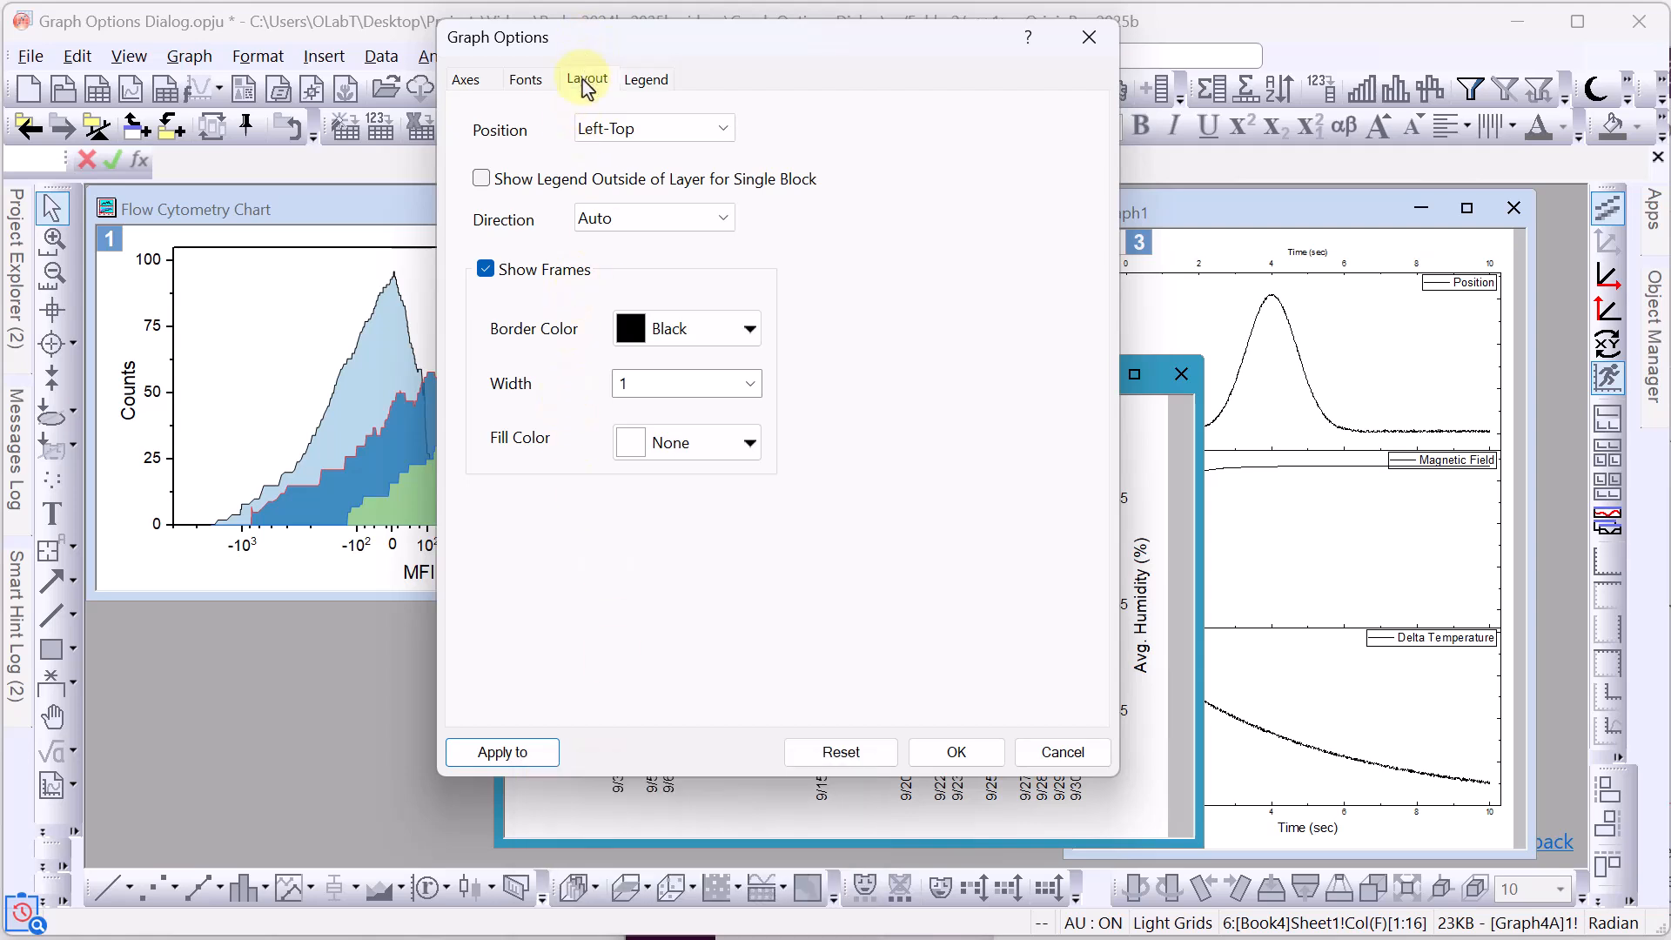
click(585, 84)
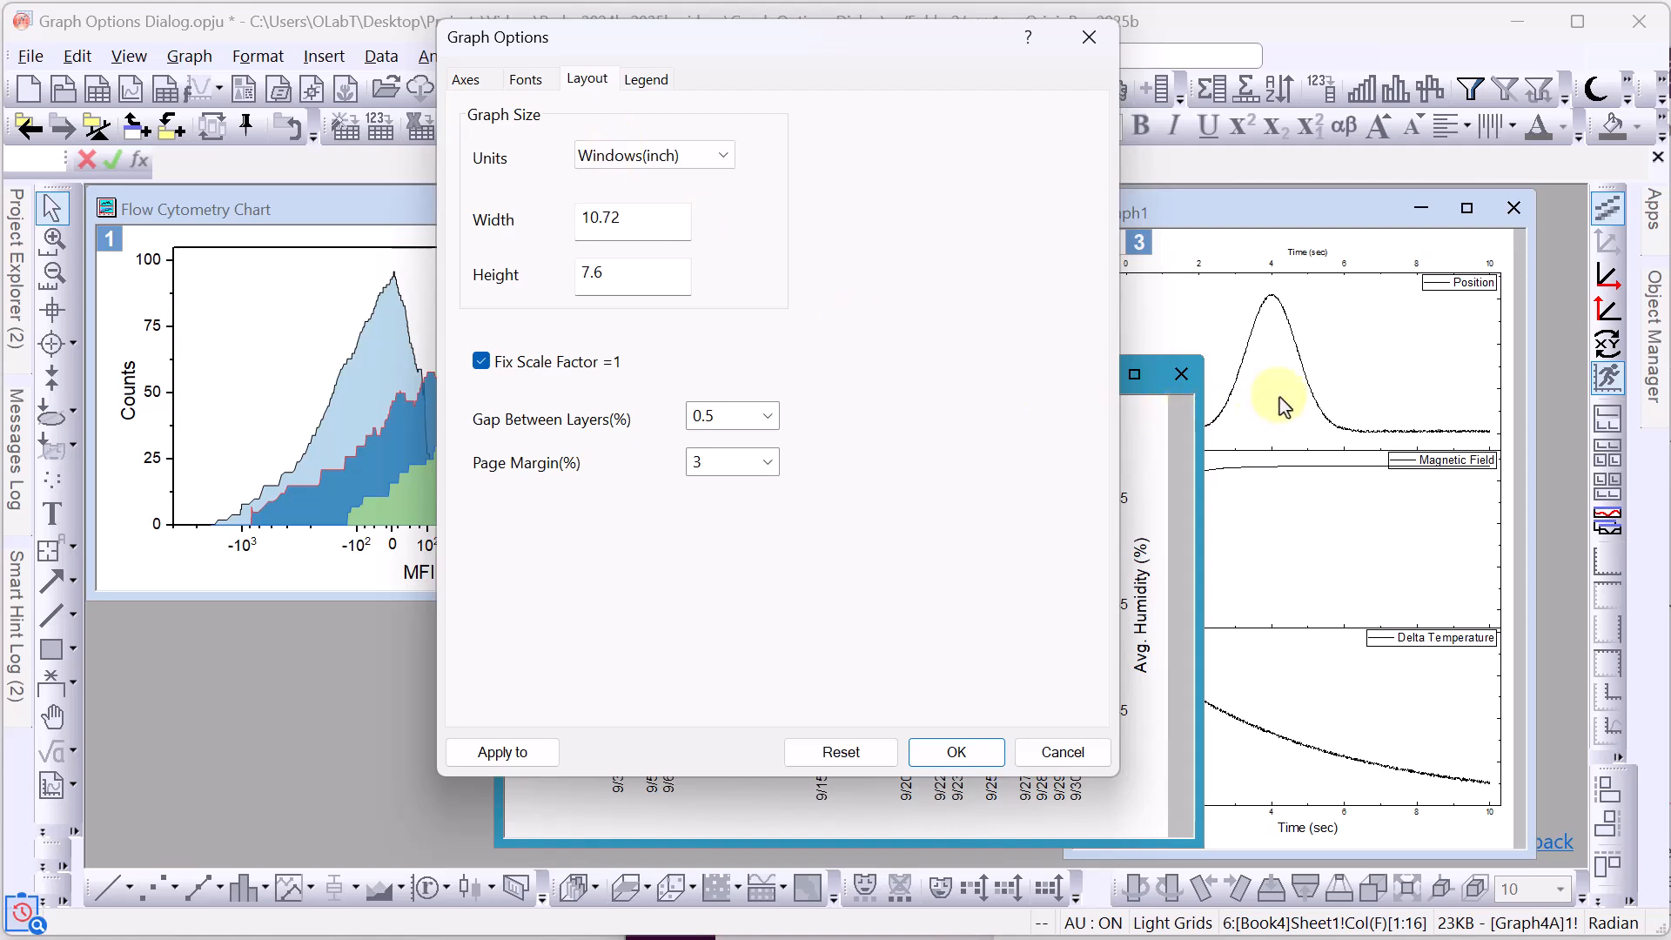
mouse_move(938, 44)
mouse_down()
mouse_move(1131, 183)
mouse_move(1203, 201)
mouse_move(825, 83)
mouse_move(928, 53)
mouse_up()
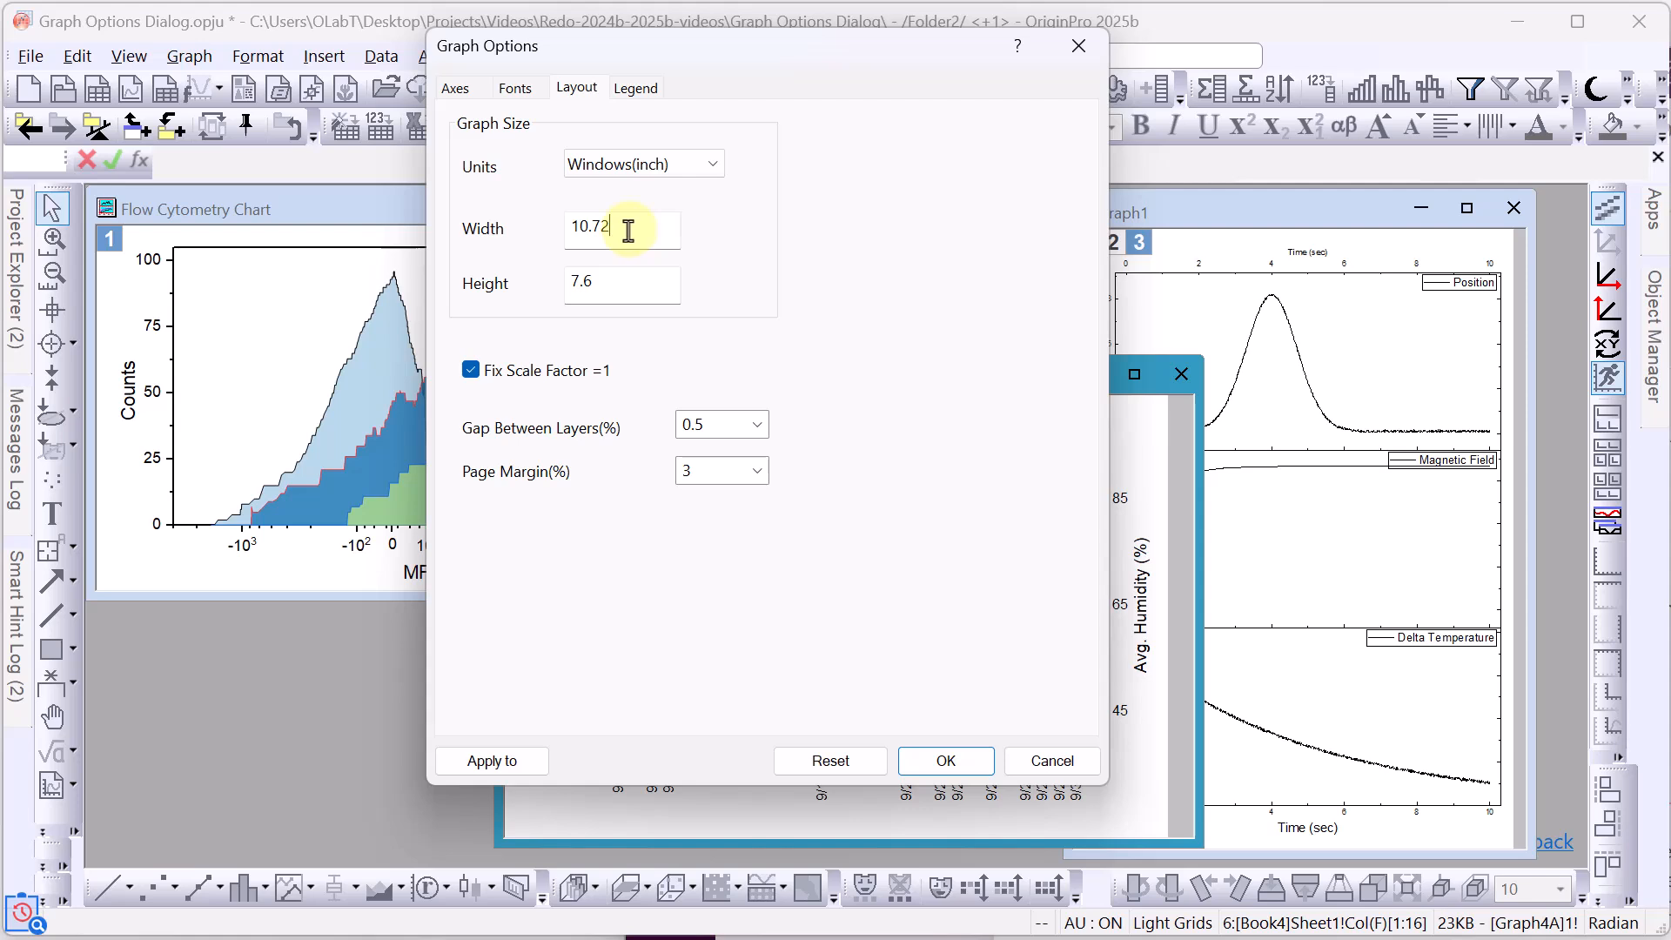
drag(627, 231, 548, 231)
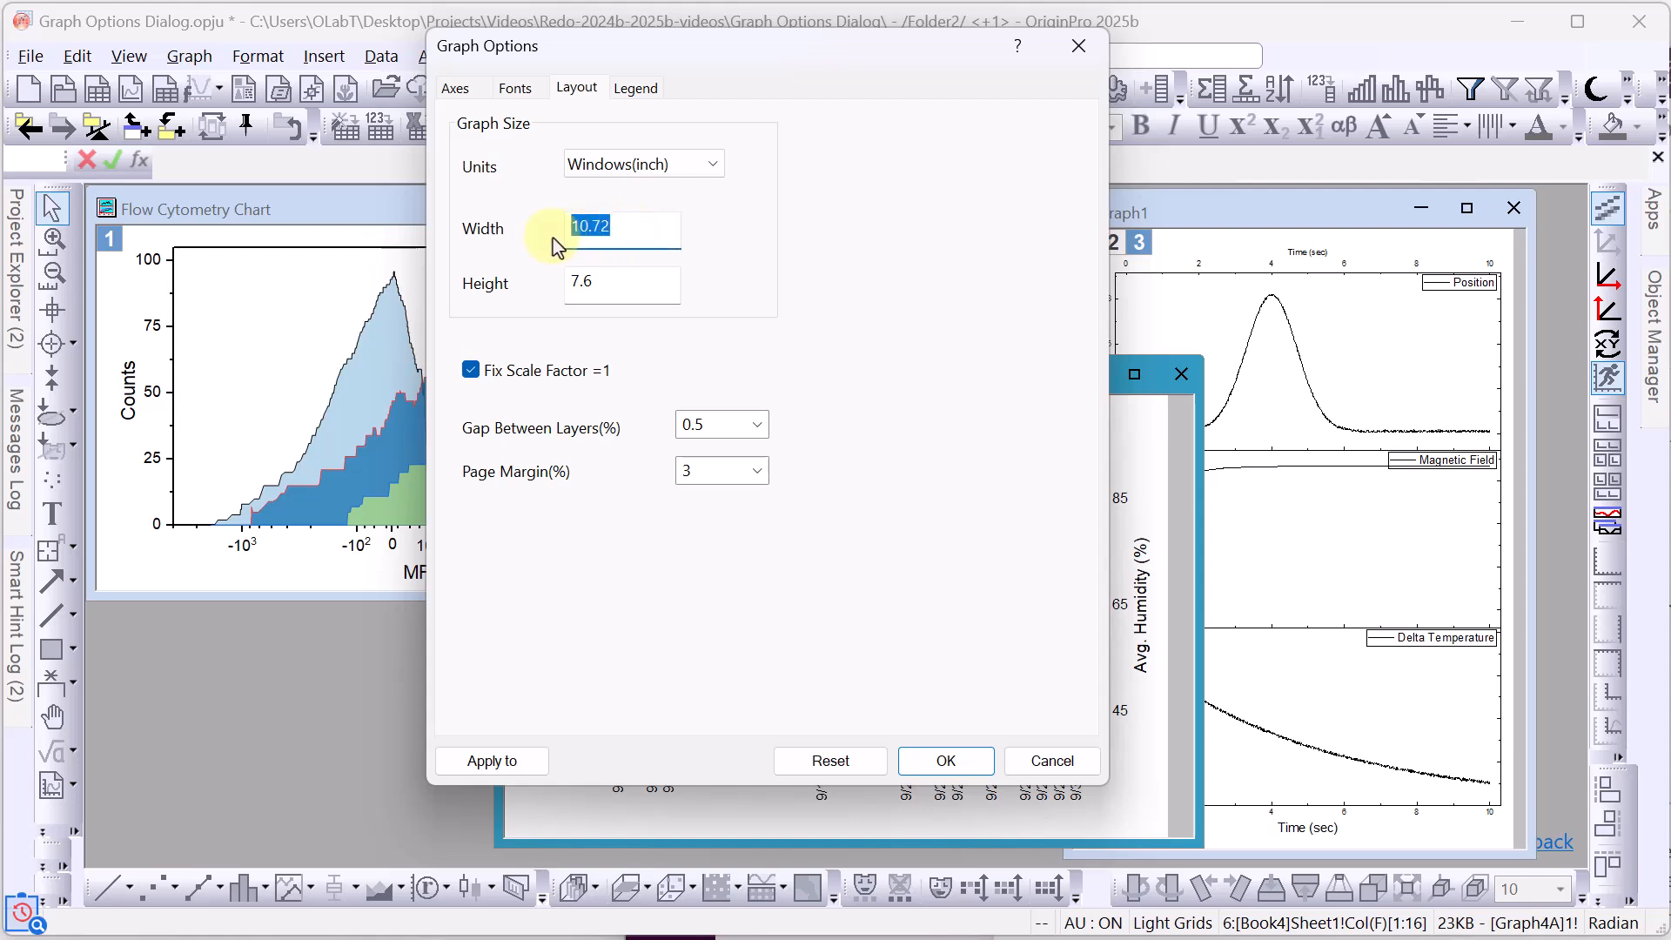
key(BackSpace)
drag(615, 287, 533, 287)
key(BackSpace)
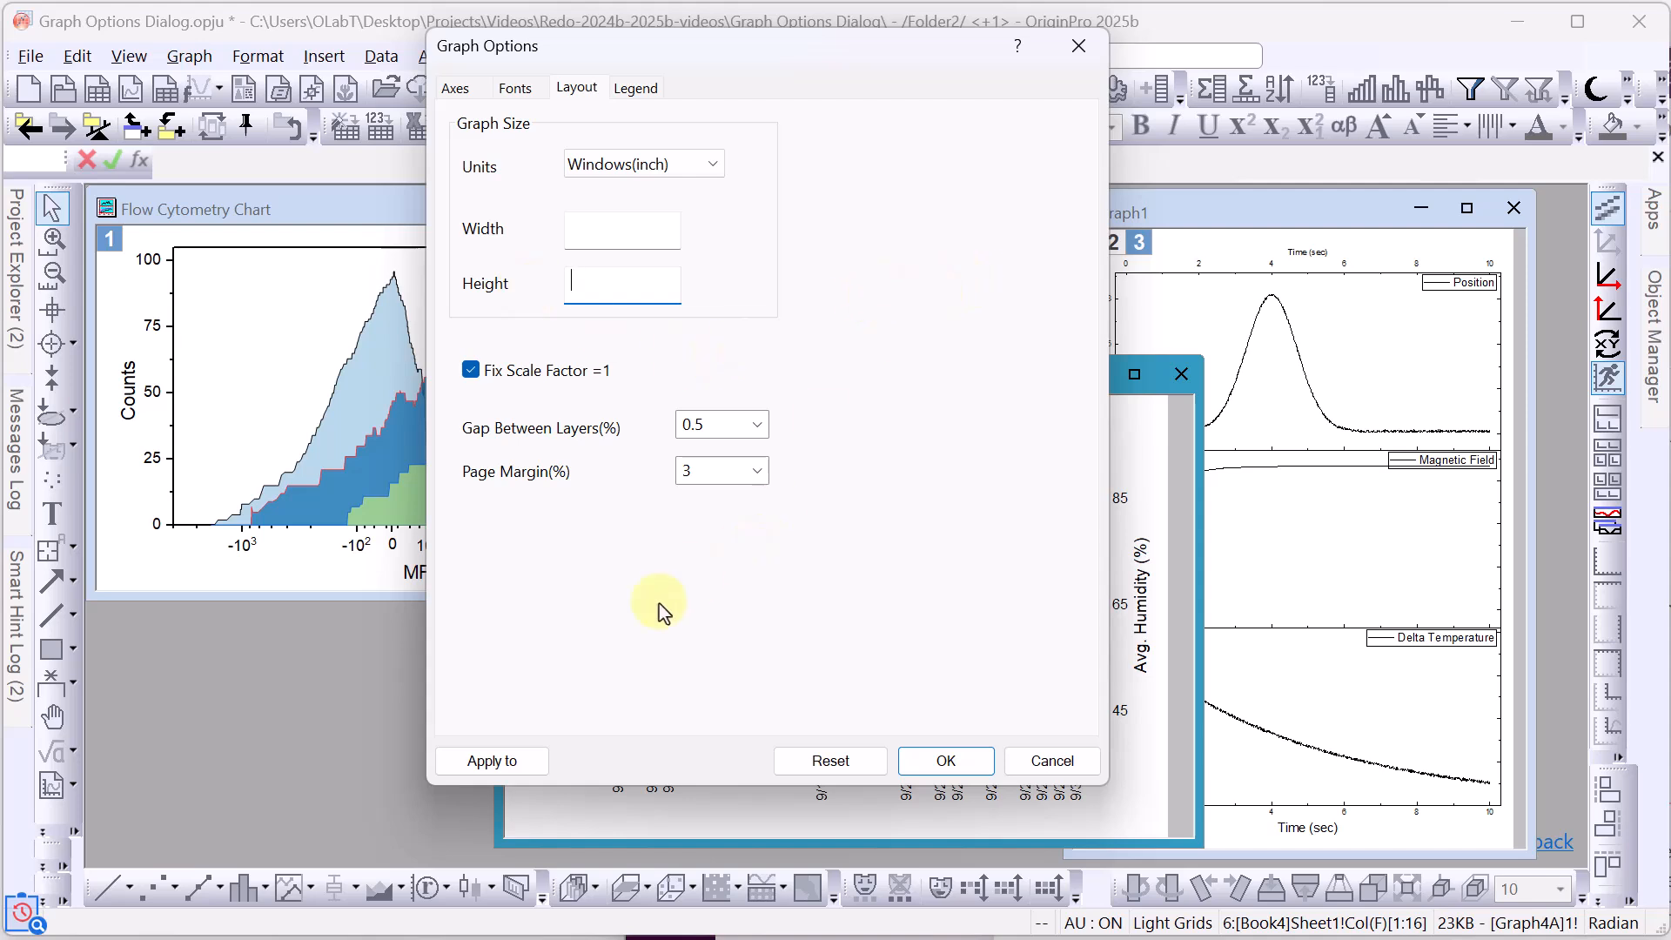
Apply the options to Graphs in Folder and confirm with OK.
click(513, 764)
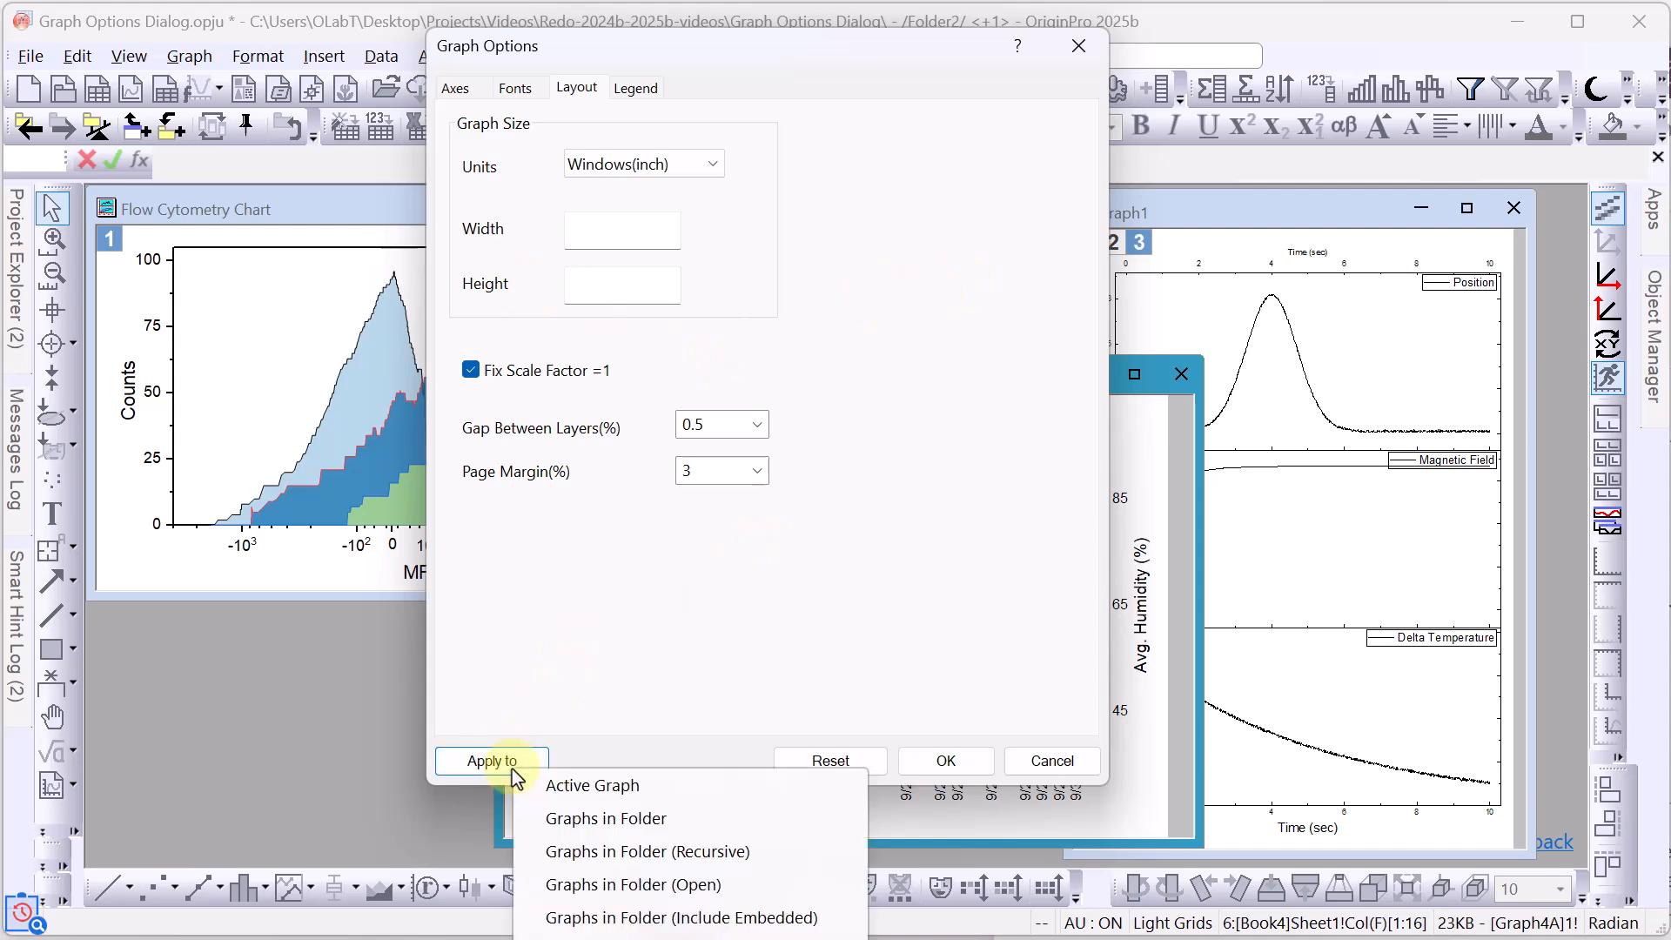
click(571, 819)
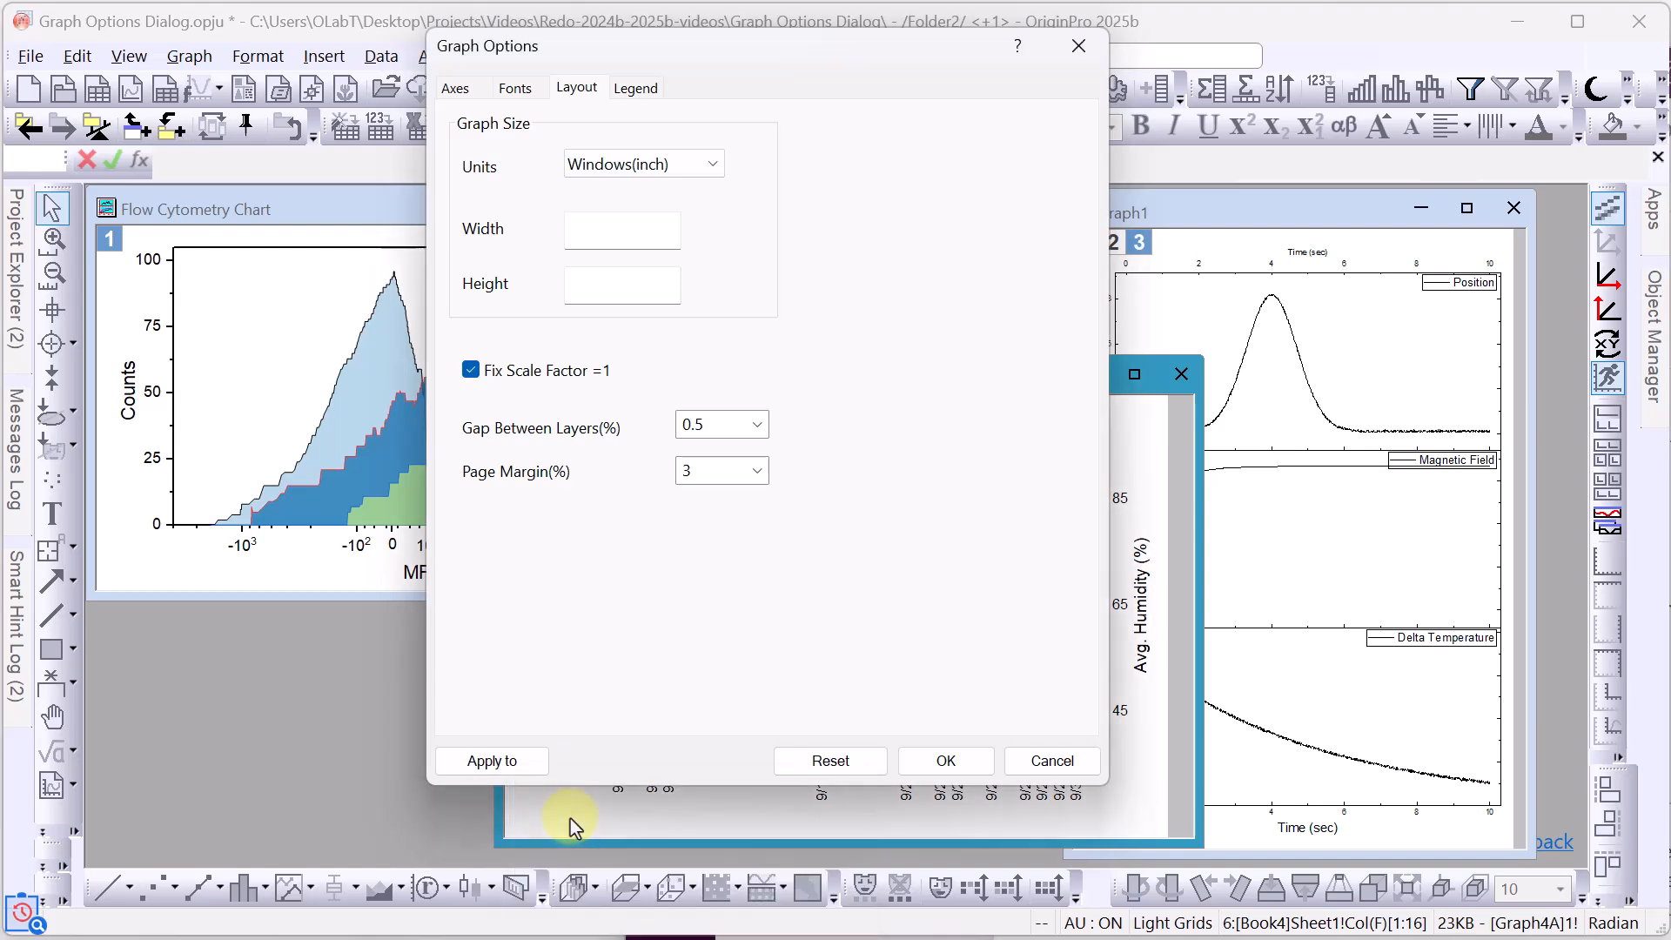
click(949, 762)
click(247, 258)
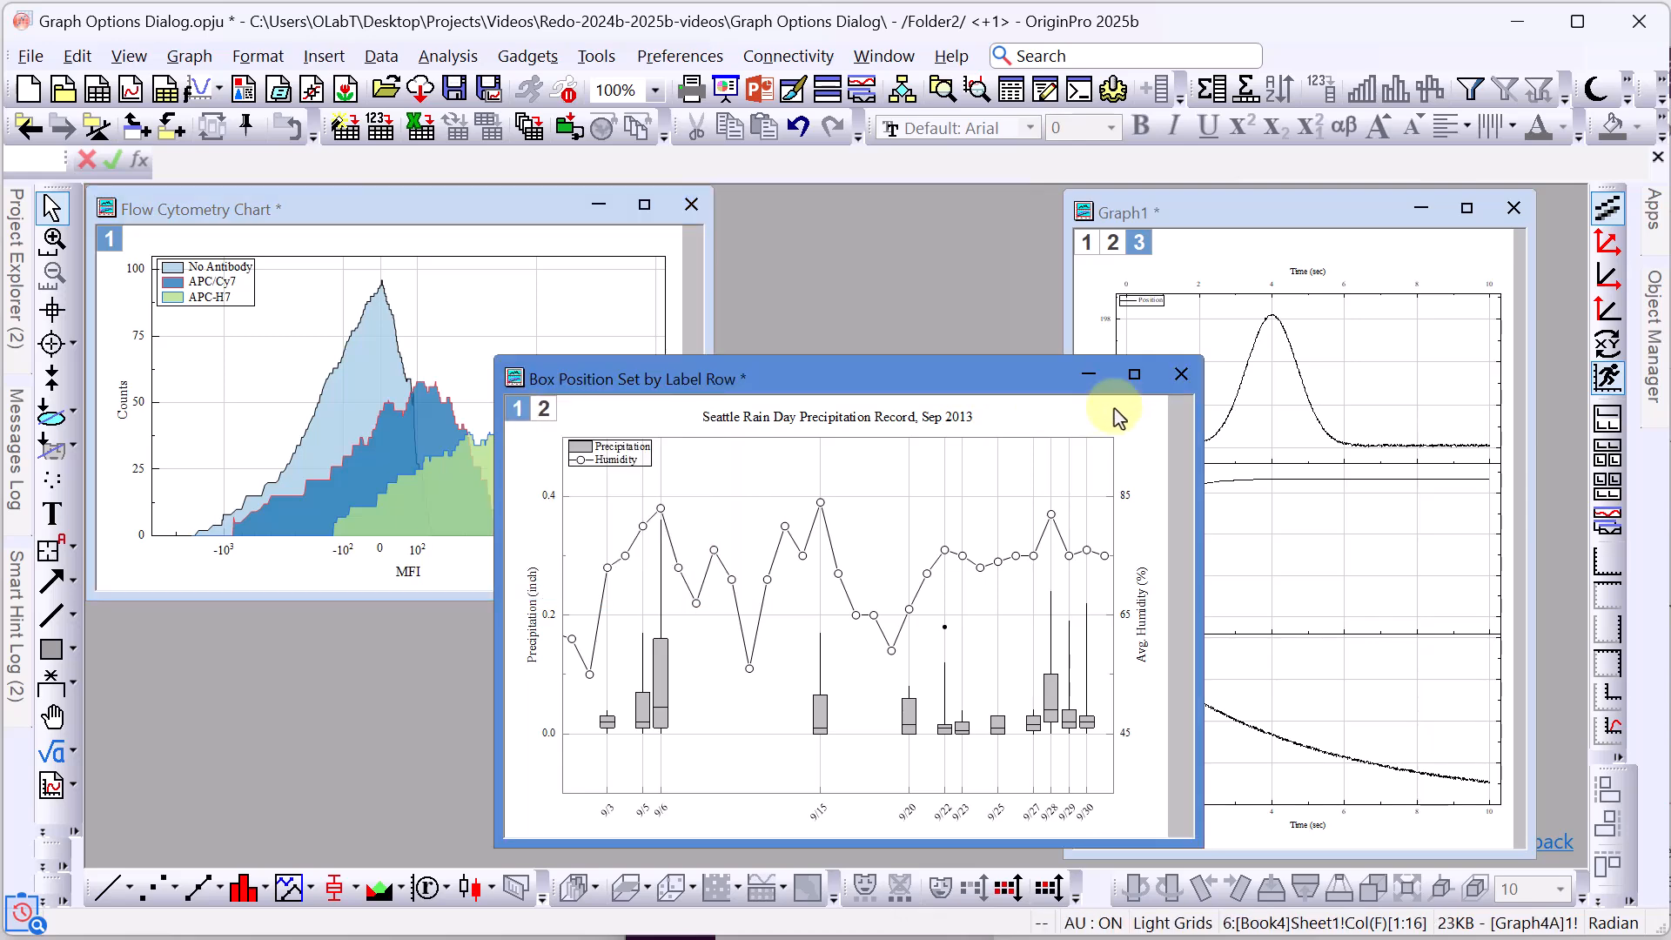
Review the Flow Cytometry Chart and Graph1, then reopen Graph Options to show the Reset choices.
click(578, 256)
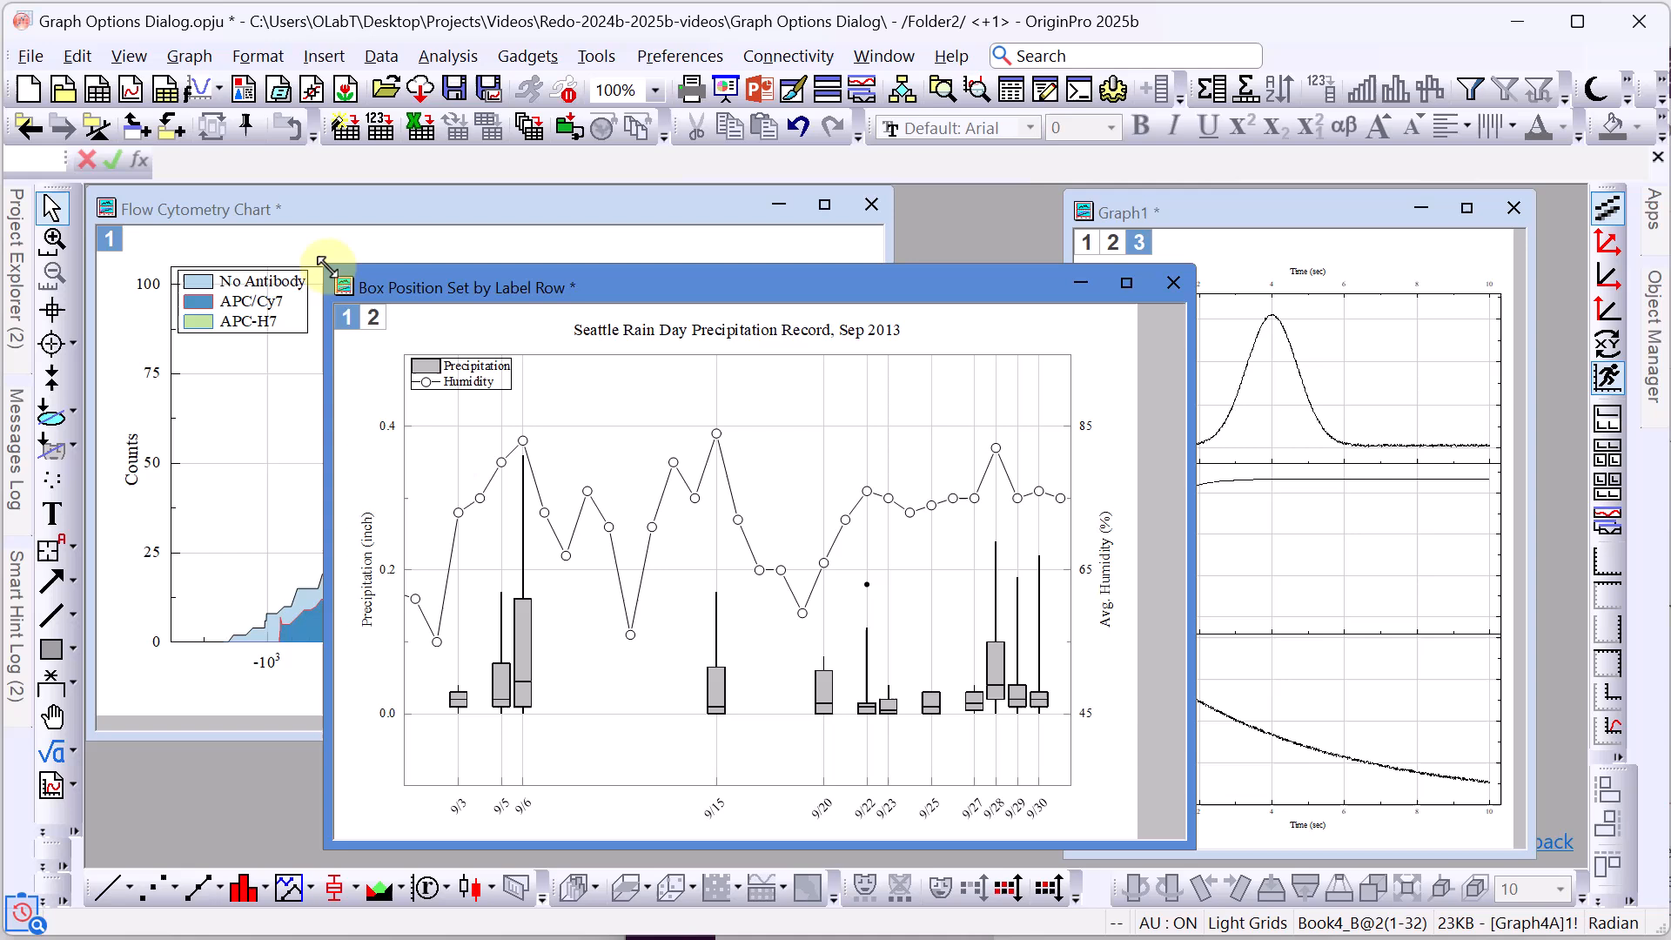
click(1234, 207)
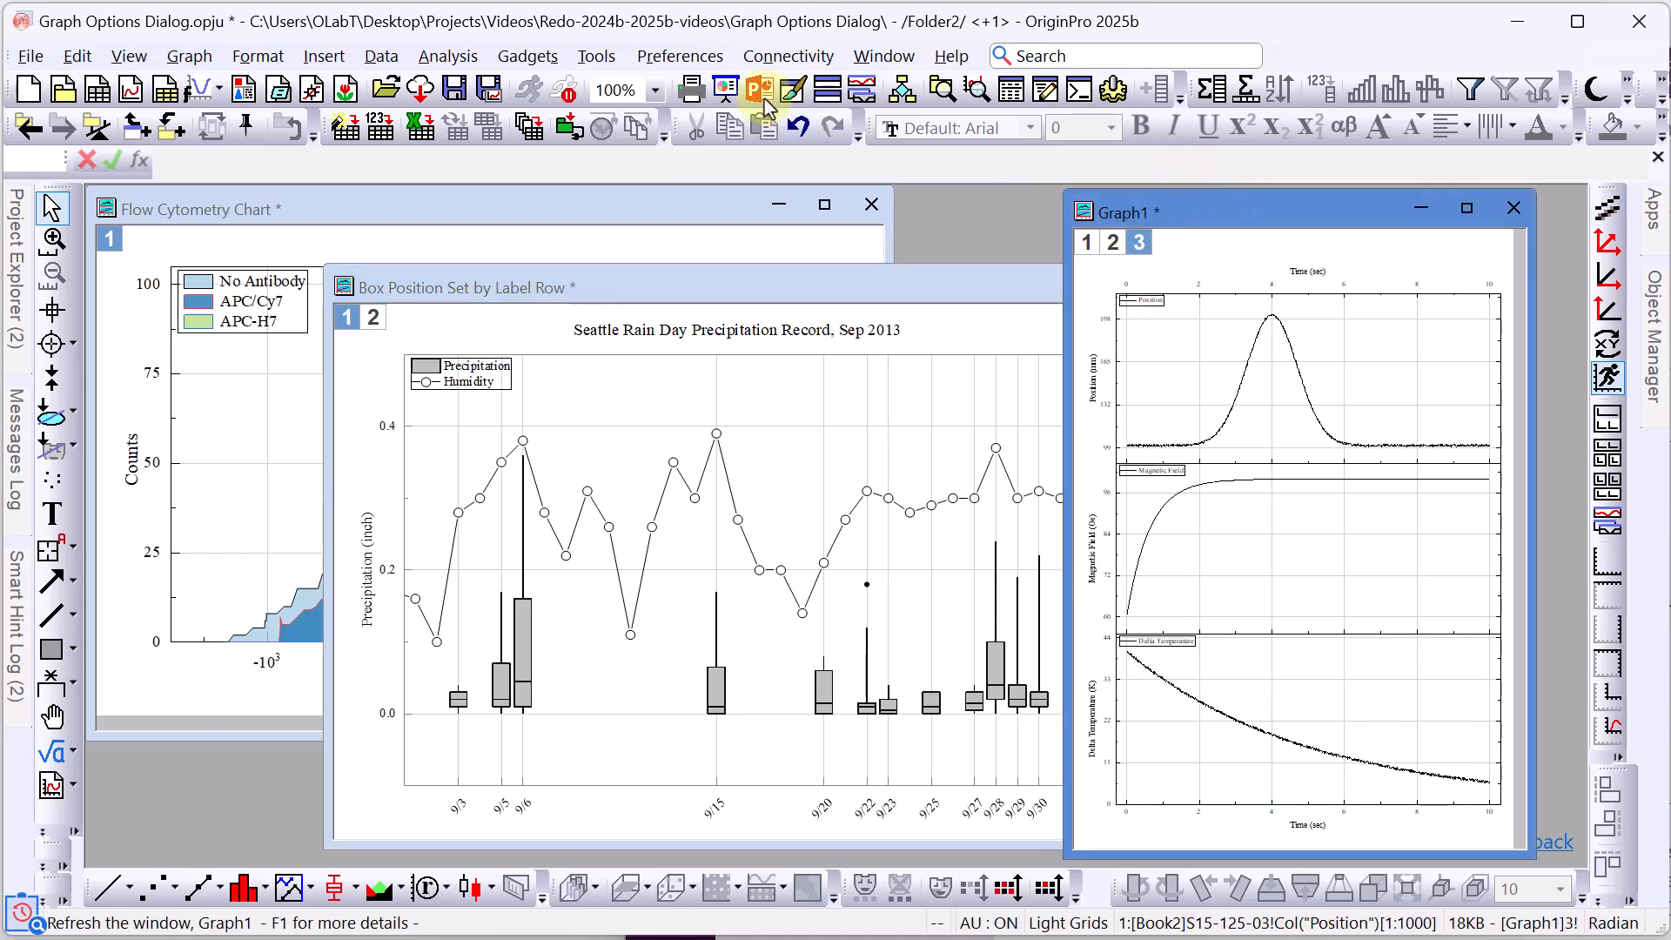
click(696, 57)
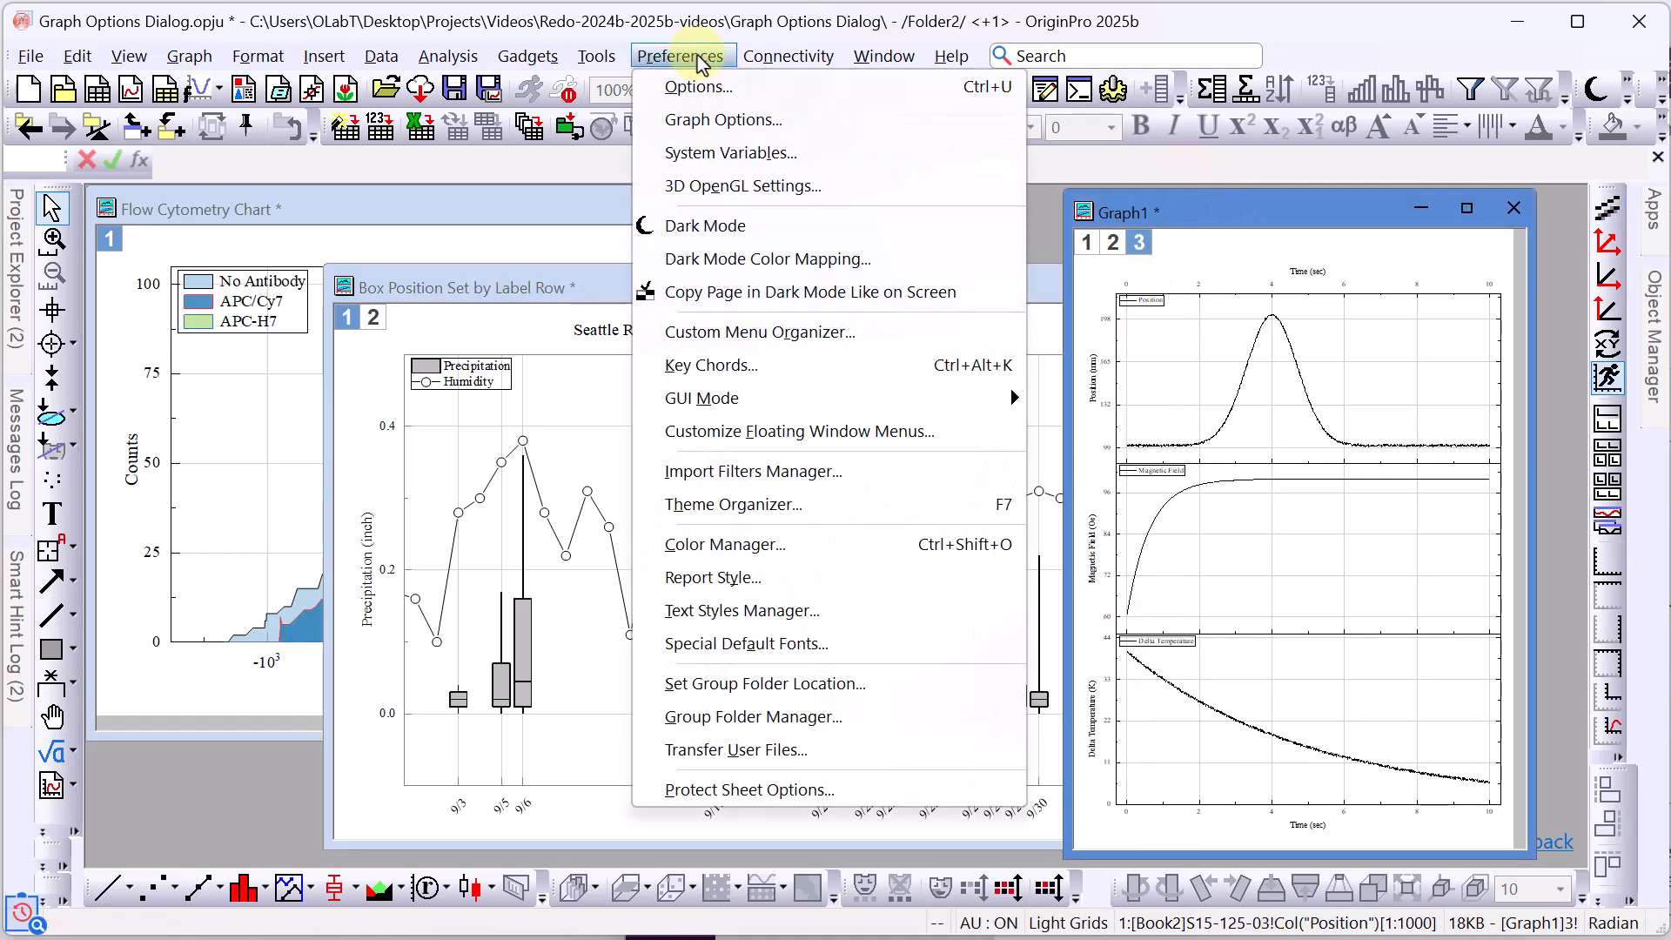
click(722, 119)
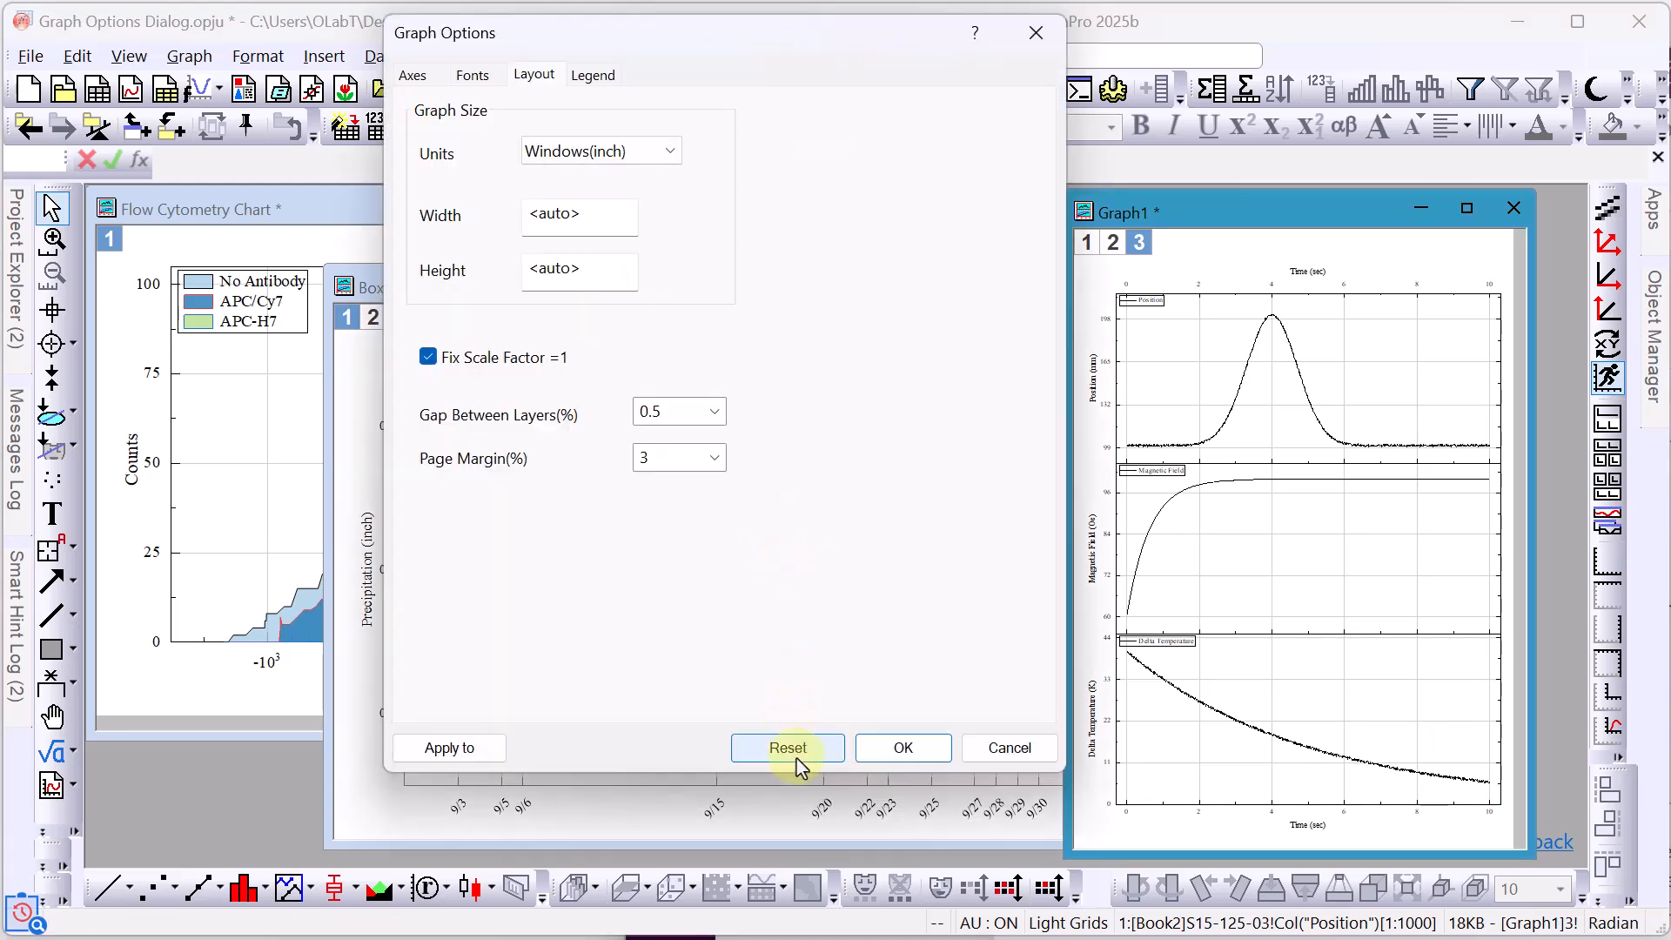
click(792, 750)
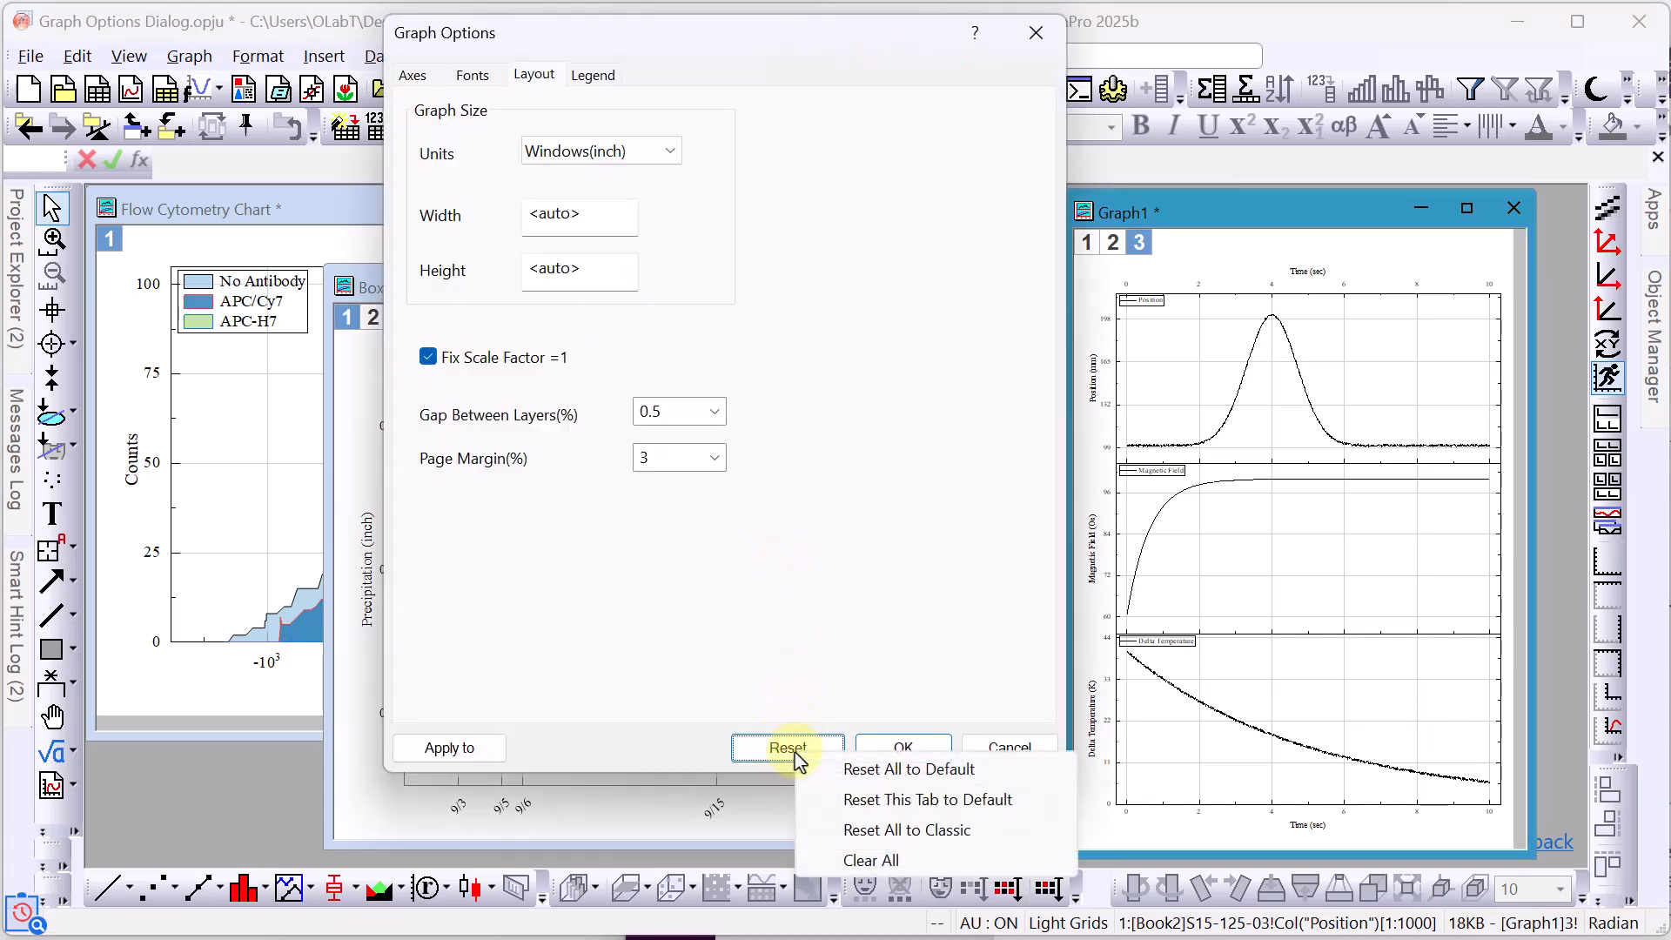